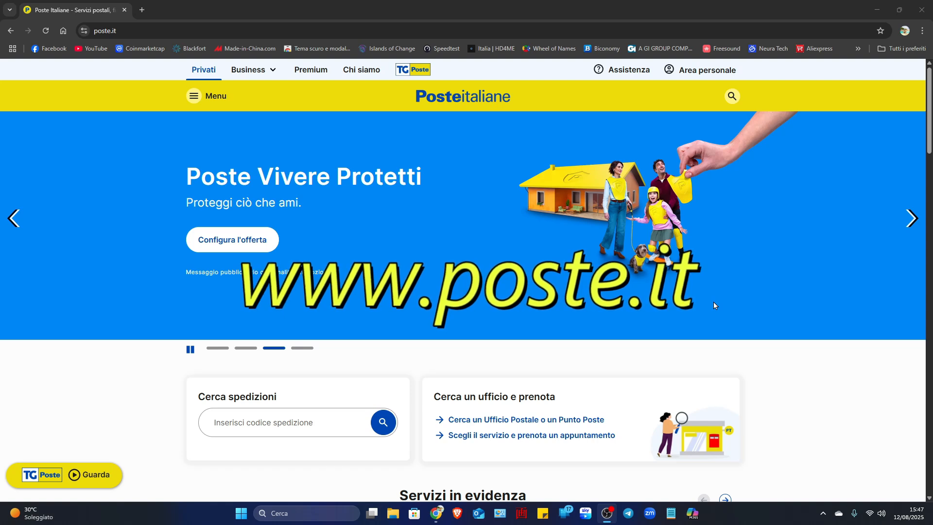
- Open the personal area of the Poste Italiane site and return from its dashboard to the main Poste.it page
left_click(697, 74)
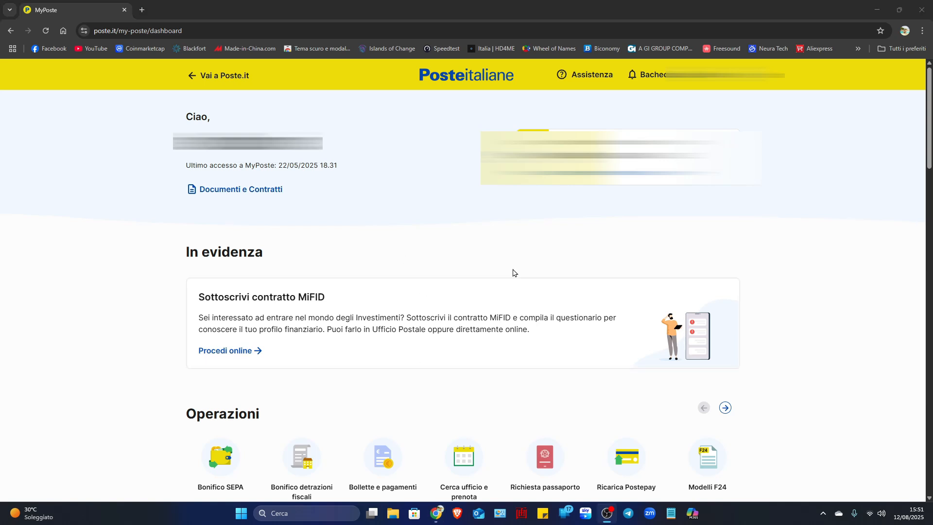
left_click(230, 78)
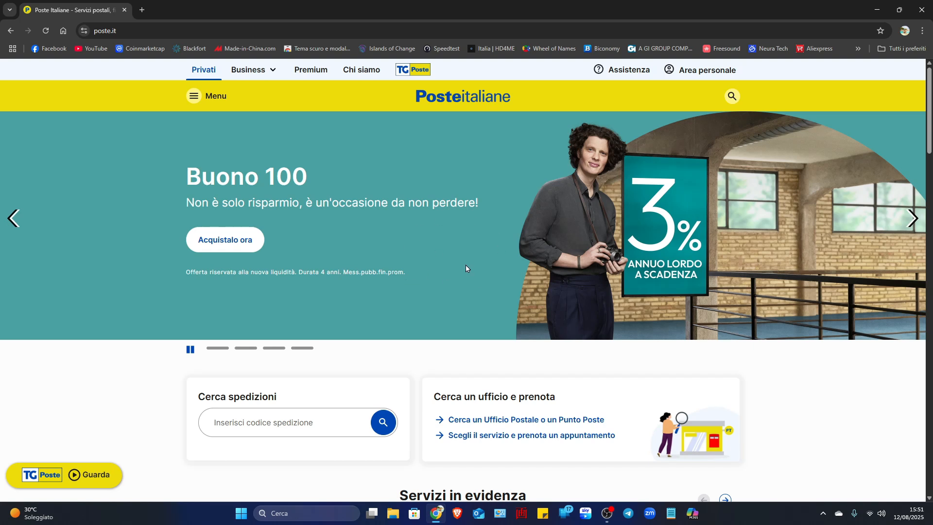
- Search the Poste Italiane site for the suggested term "firma digitale remota"
left_click(731, 98)
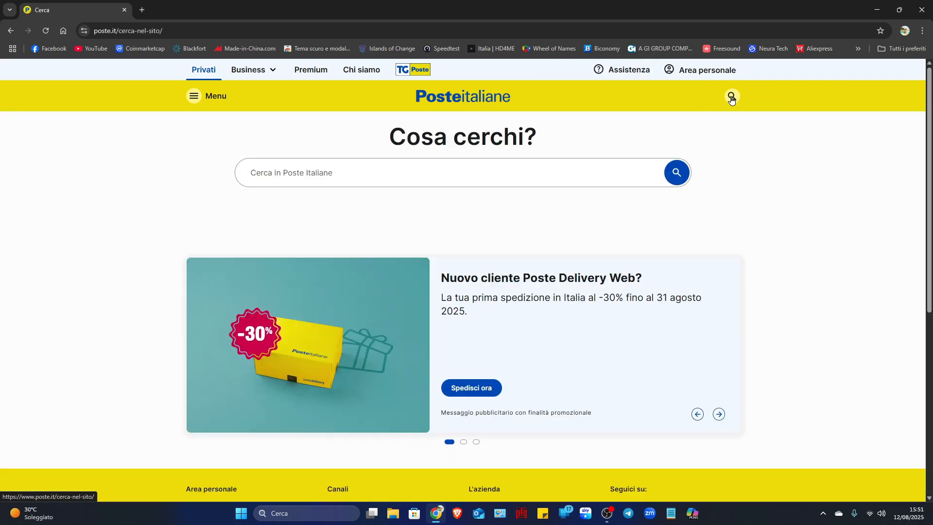
left_click(298, 174)
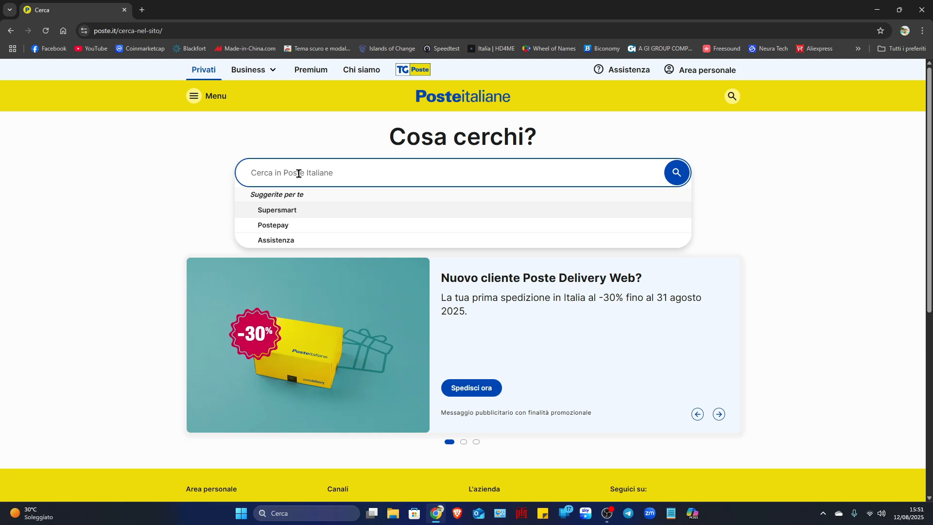
type("firma")
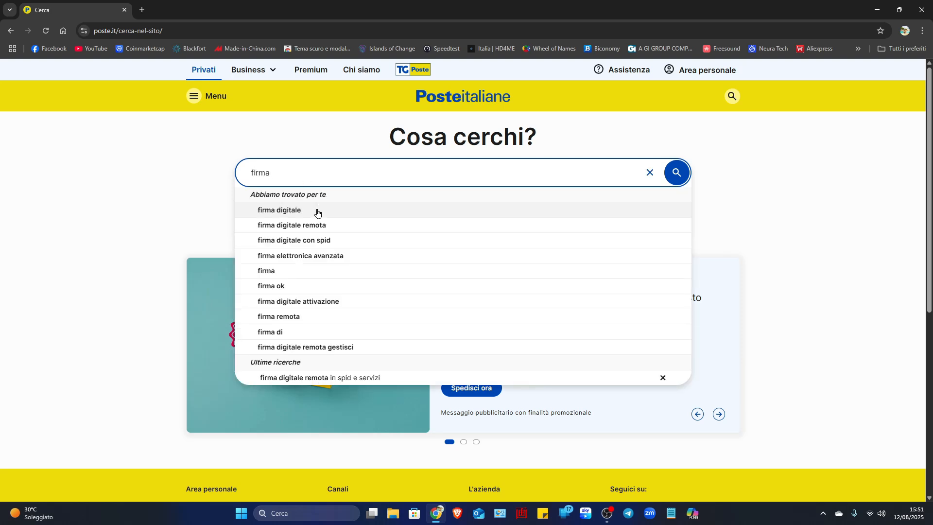
left_click(314, 227)
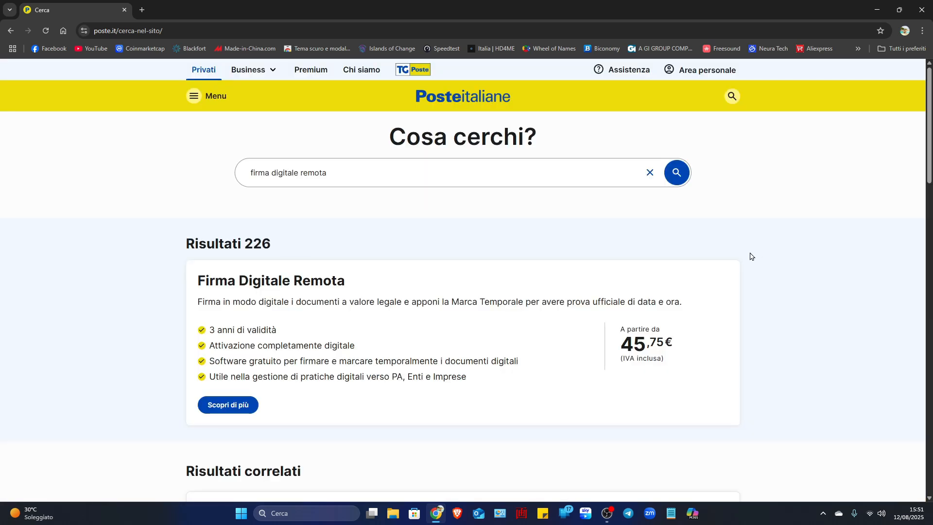
- Look through the related results and open the details page of the main Firma Digitale Remota result
scroll(749, 258, "down", 1)
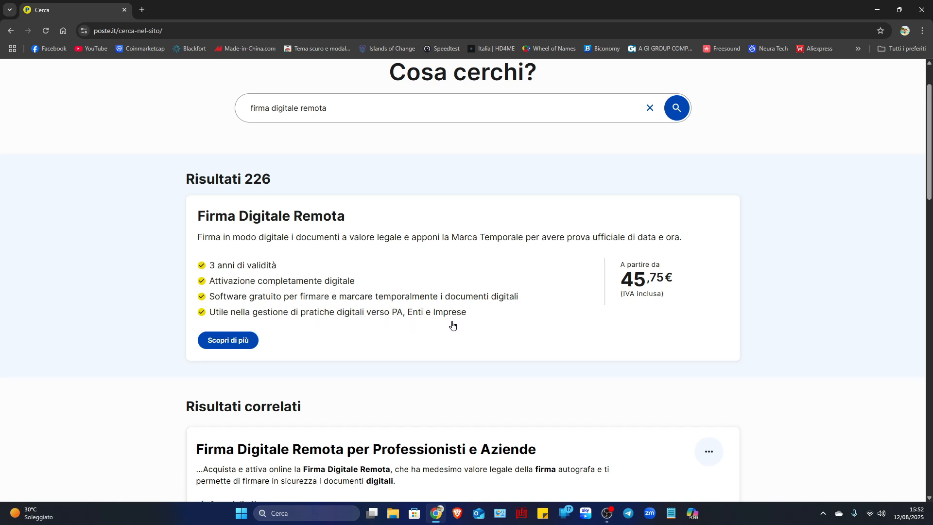
scroll(235, 402, "down", 4)
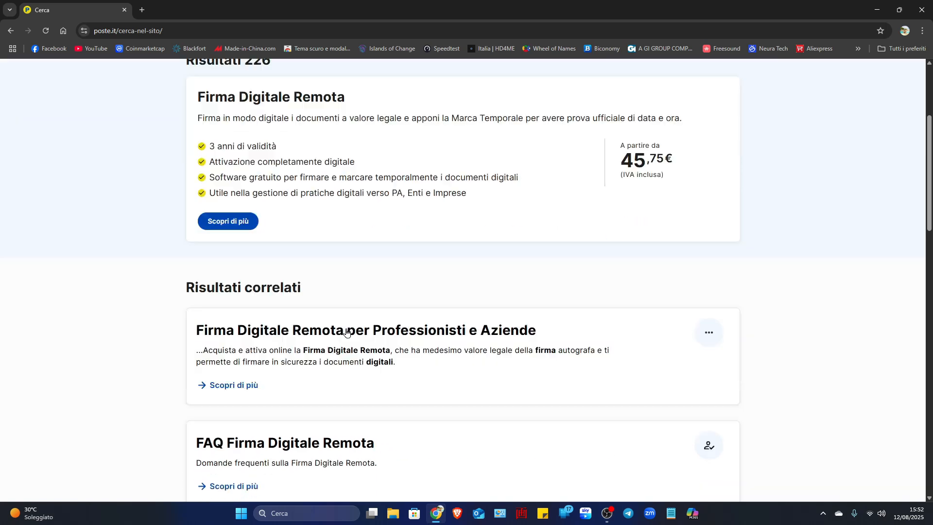
scroll(341, 333, "up", 6)
left_click(231, 409)
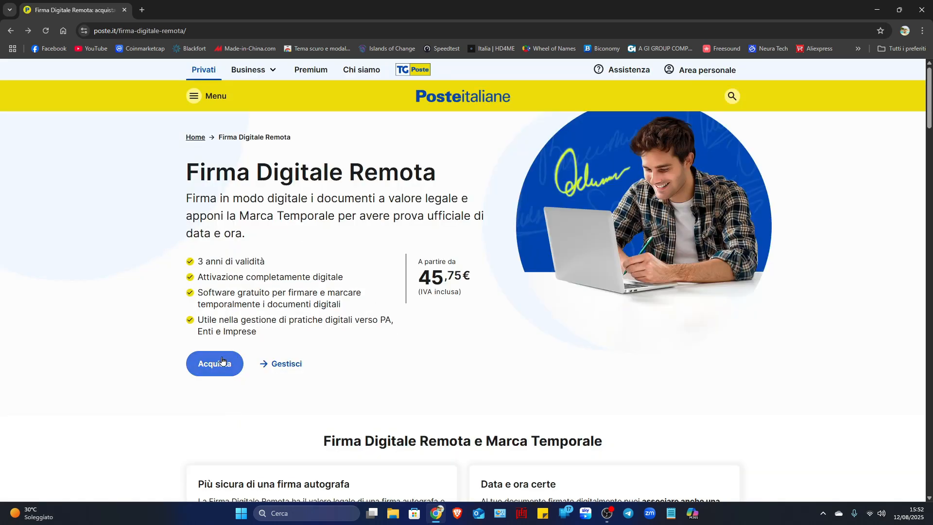
- Start purchasing the Firma Digitale Remota offer without Marca Temporale and continue with PosteID abilitato a SPID as the identification method
left_click(215, 366)
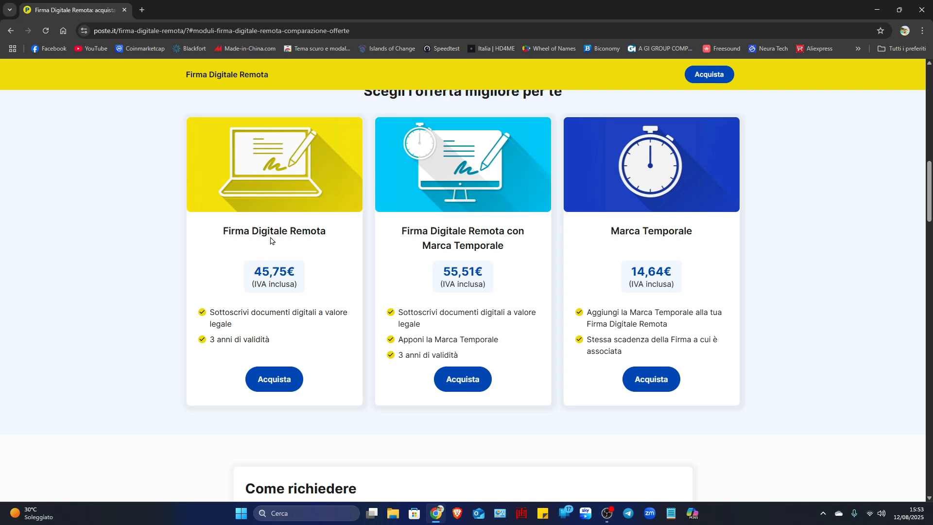
left_click(273, 384)
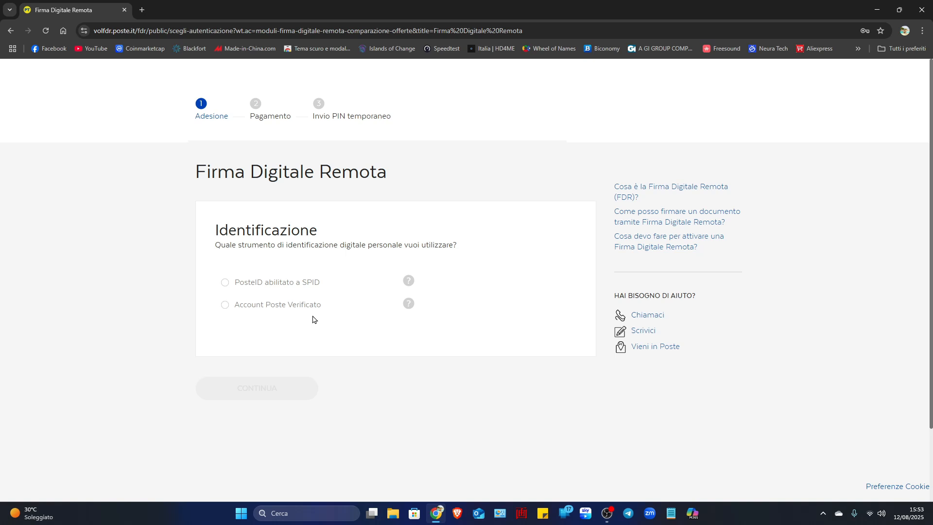
left_click(224, 287)
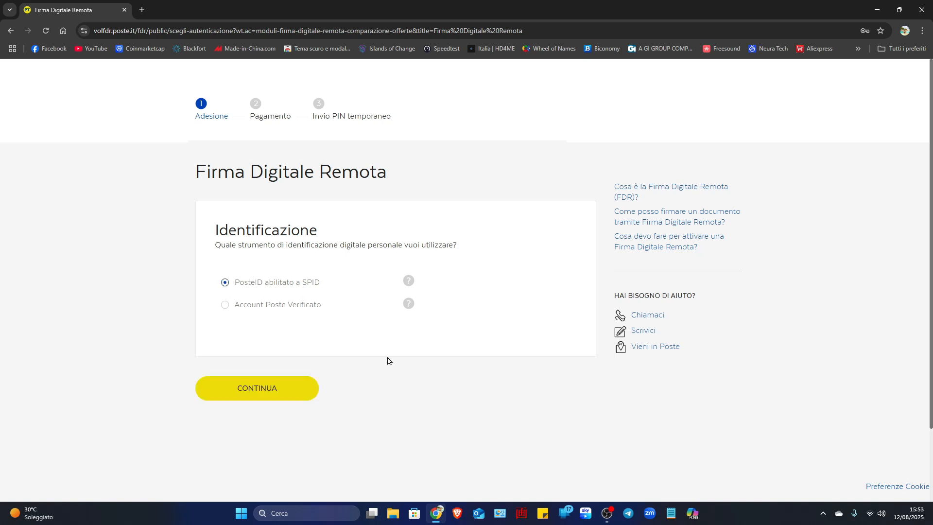
left_click(265, 394)
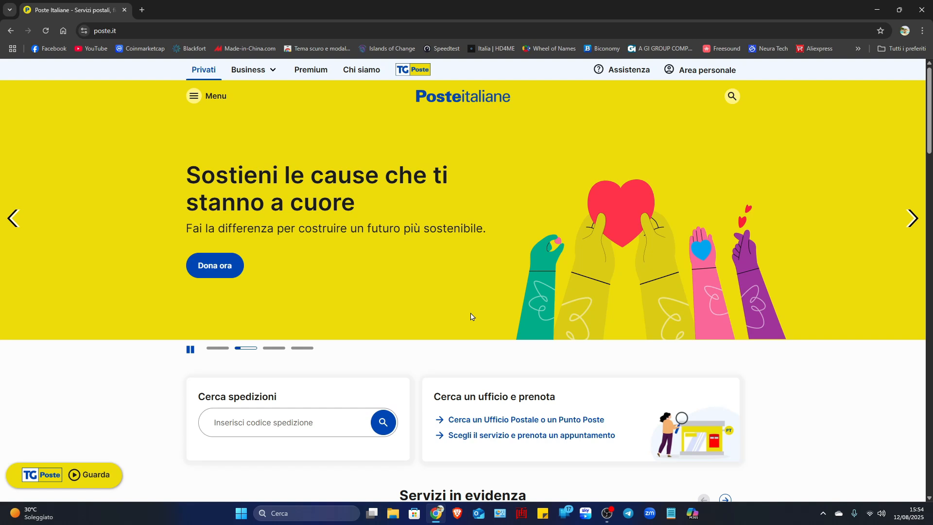
- From the home page, search the site again for "firma digitale remota"
left_click(731, 100)
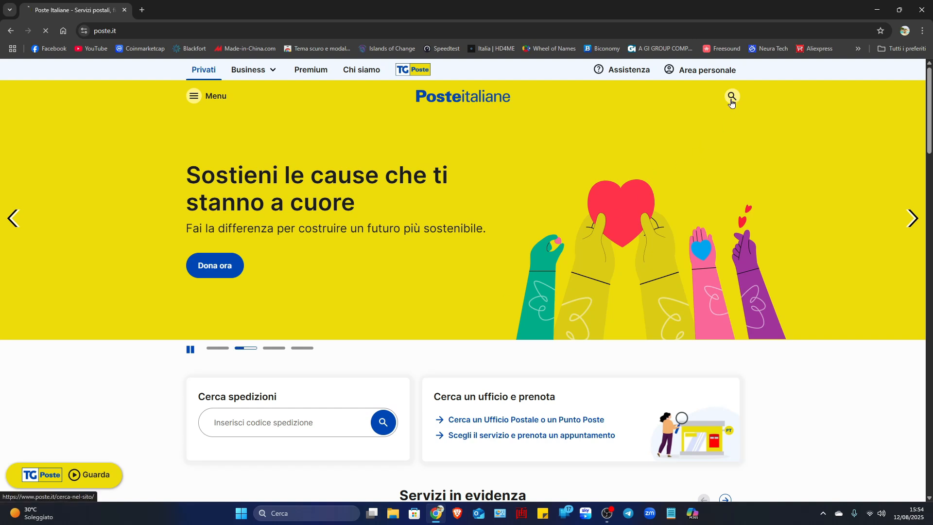
left_click(343, 175)
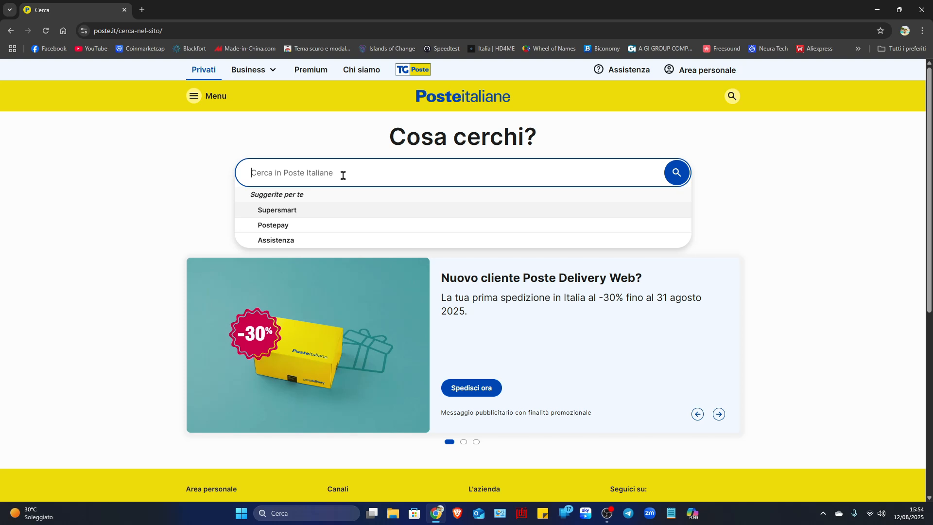
type("firma d")
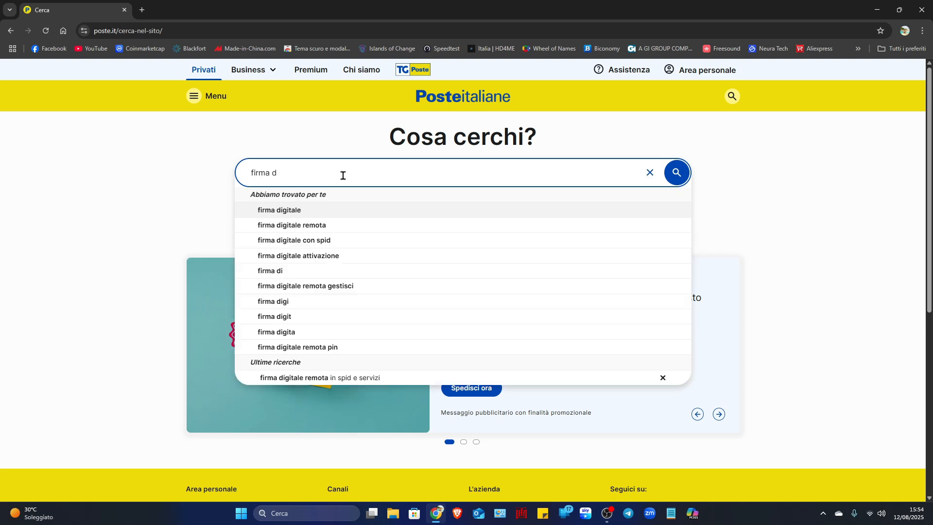
left_click(319, 226)
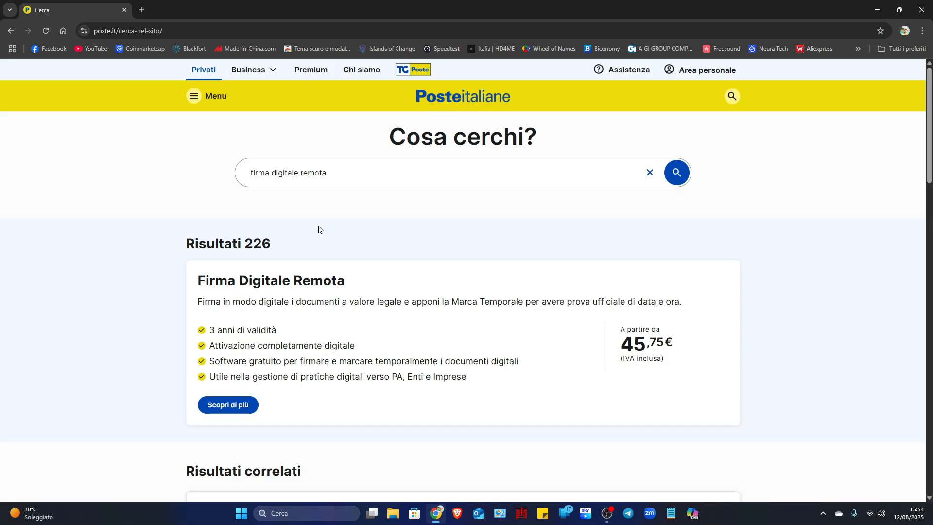
- Open the Firma Digitale Remota product page and start the purchase of the offer without Marca Temporale
left_click(238, 404)
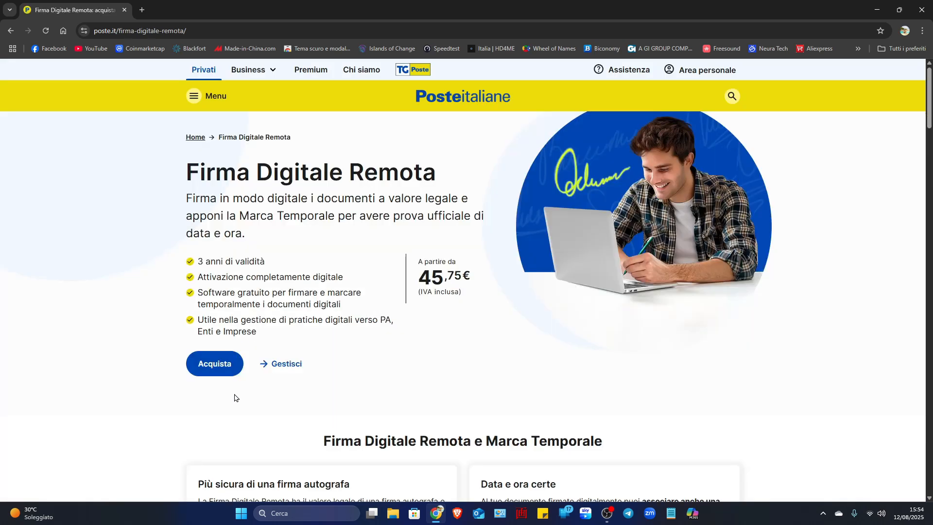
left_click(219, 365)
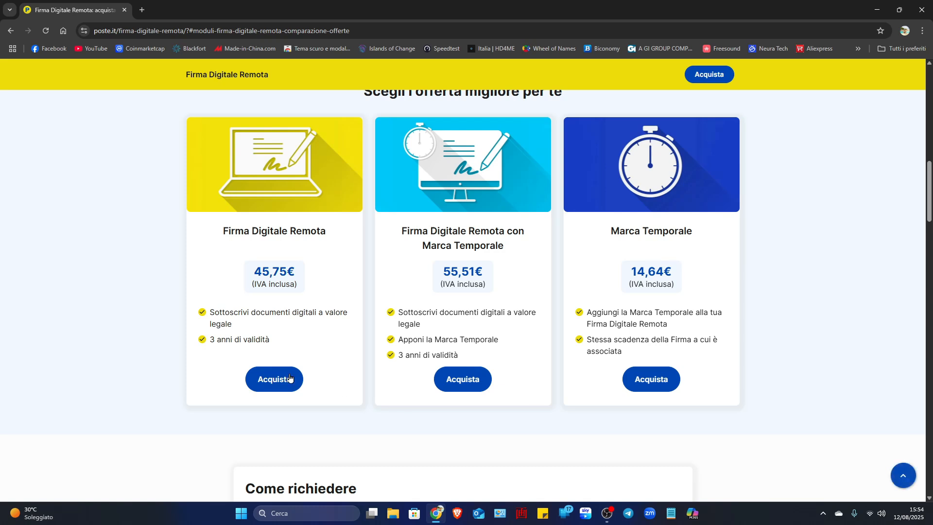
left_click(266, 379)
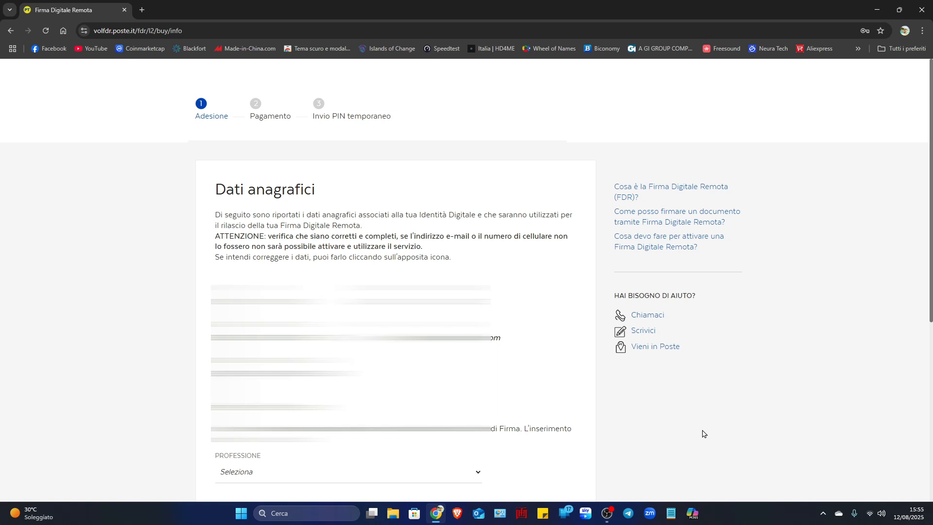
- Set the profession to GEOMETRA in the personal data form, accept the declaration of truthfulness and continue
scroll(646, 418, "down", 4)
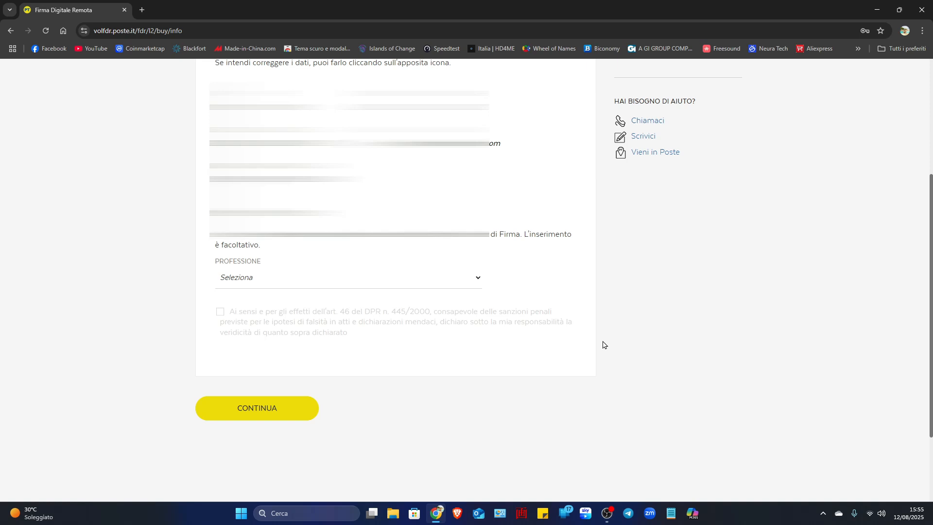
left_click(469, 282)
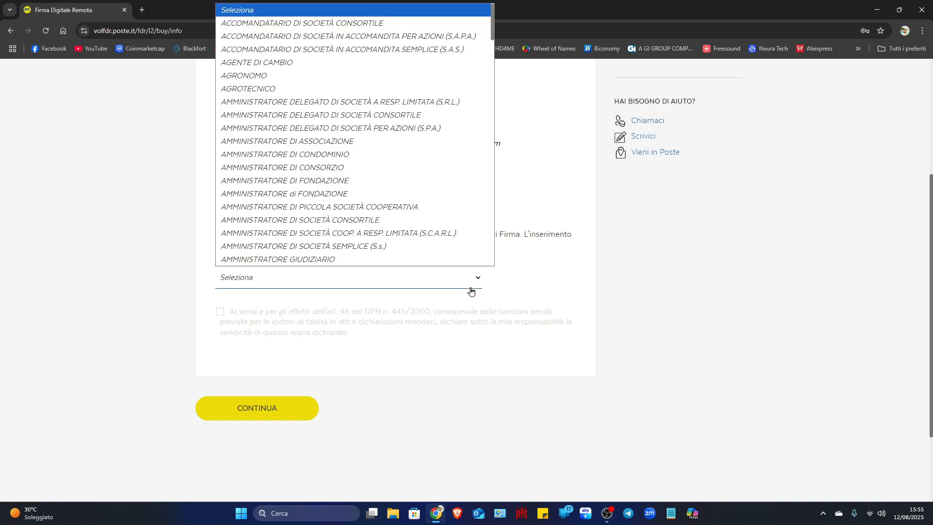
scroll(421, 176, "down", 15)
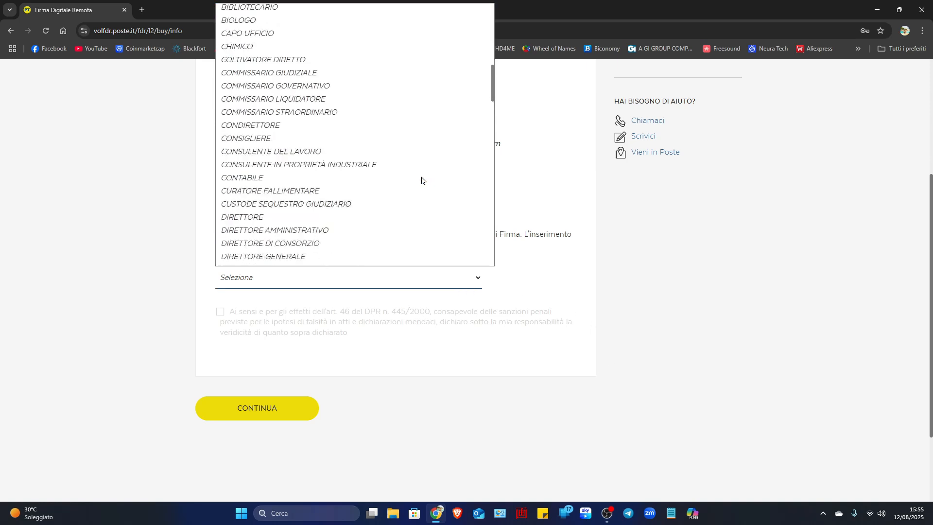
scroll(421, 181, "up", 15)
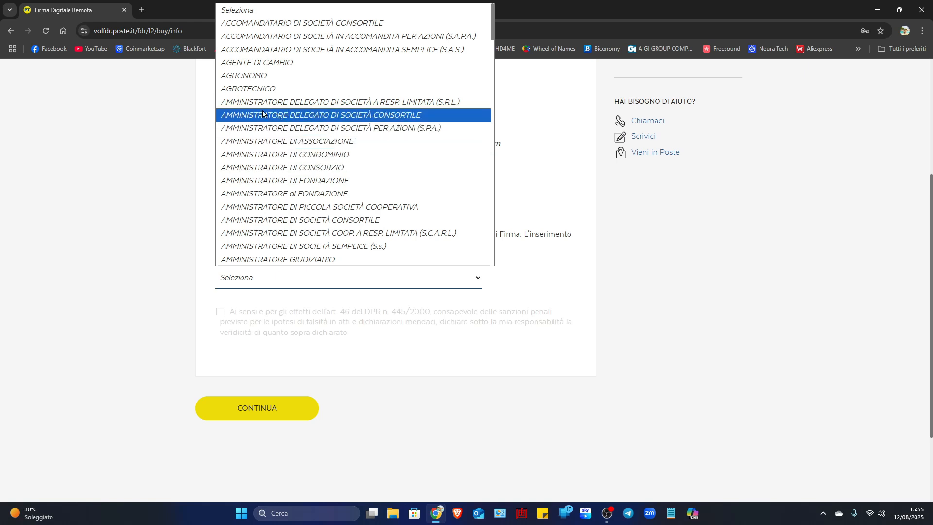
left_click(255, 108)
key("g")
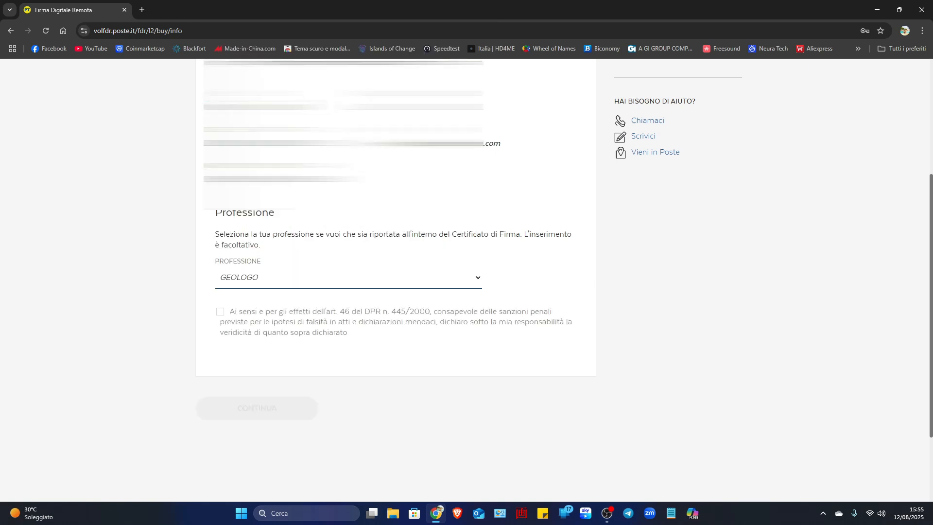
left_click(473, 280)
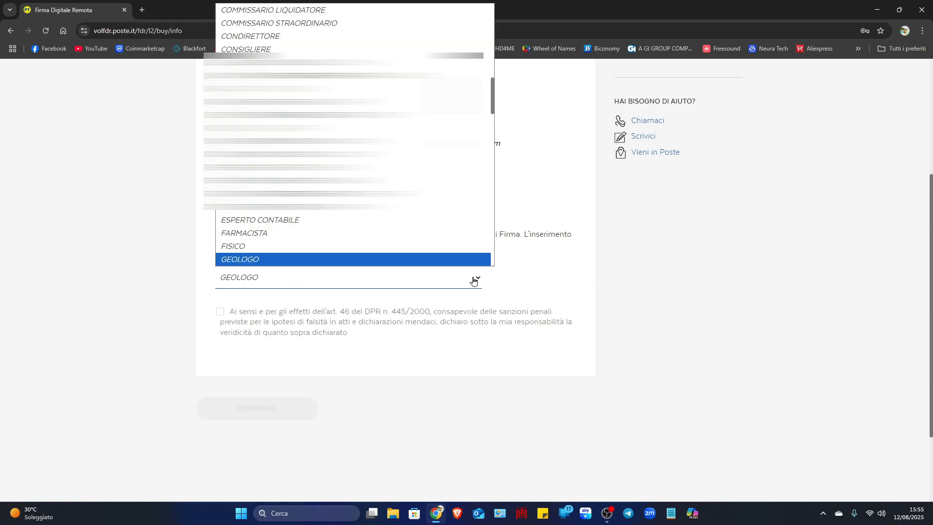
scroll(312, 243, "down", 3)
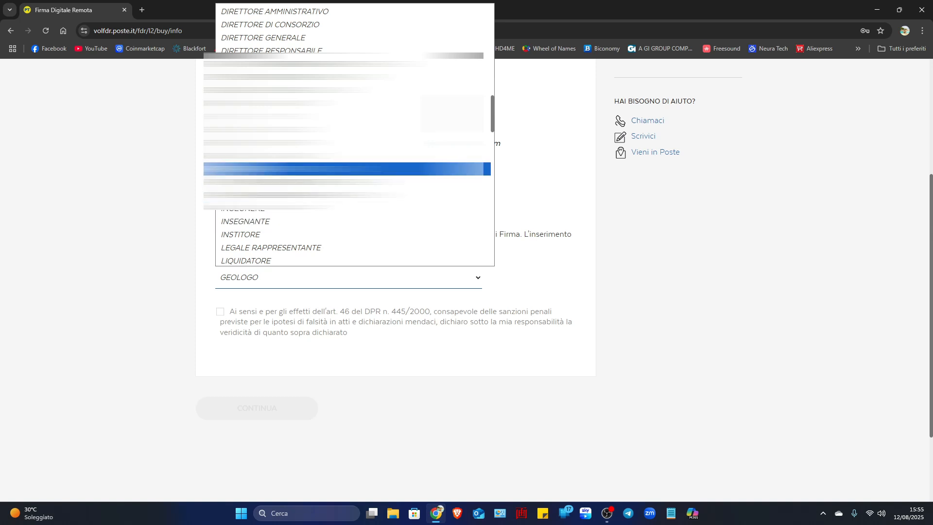
left_click(301, 143)
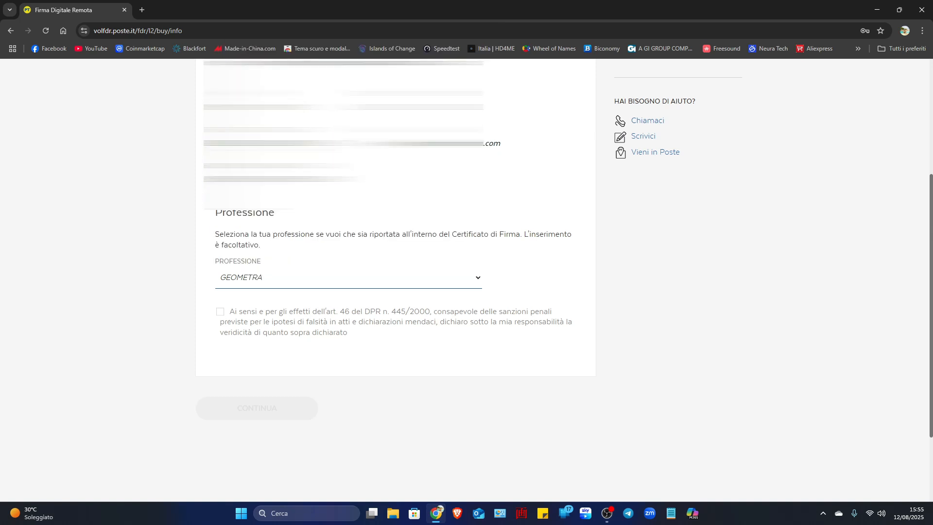
left_click(220, 311)
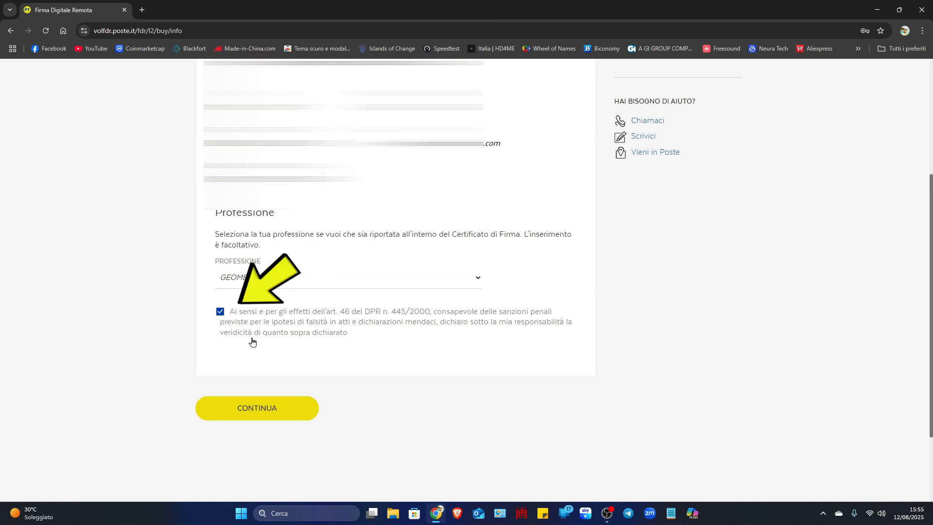
left_click(270, 408)
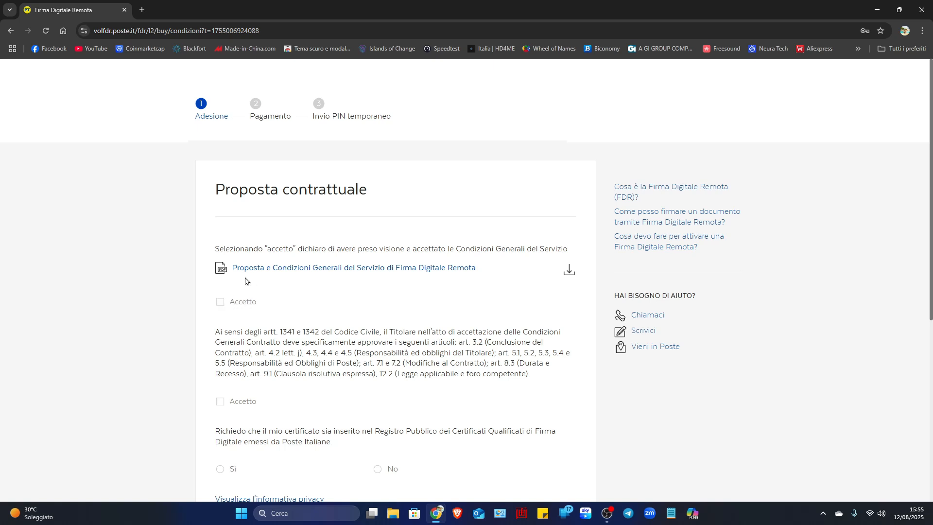
- Download the service proposal and general conditions PDF to the Desktop folder as "contratto"
left_click(571, 271)
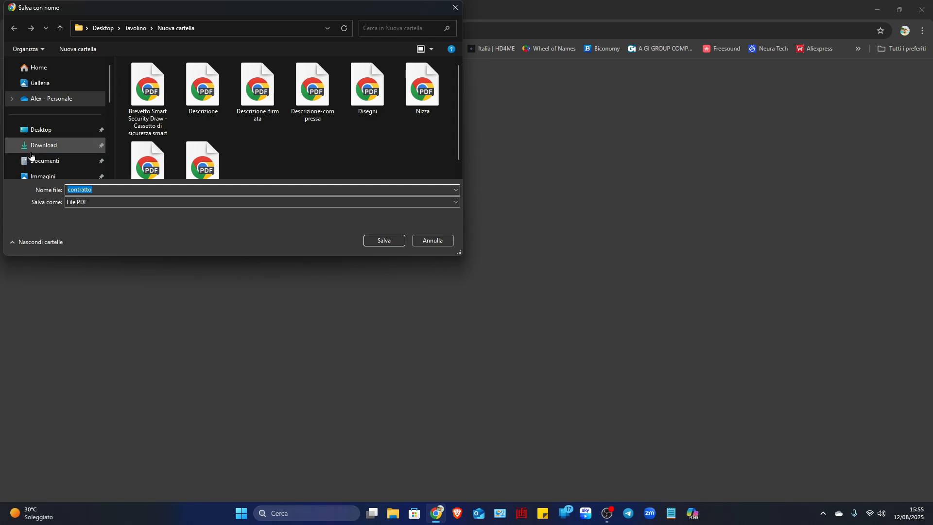
left_click(41, 132)
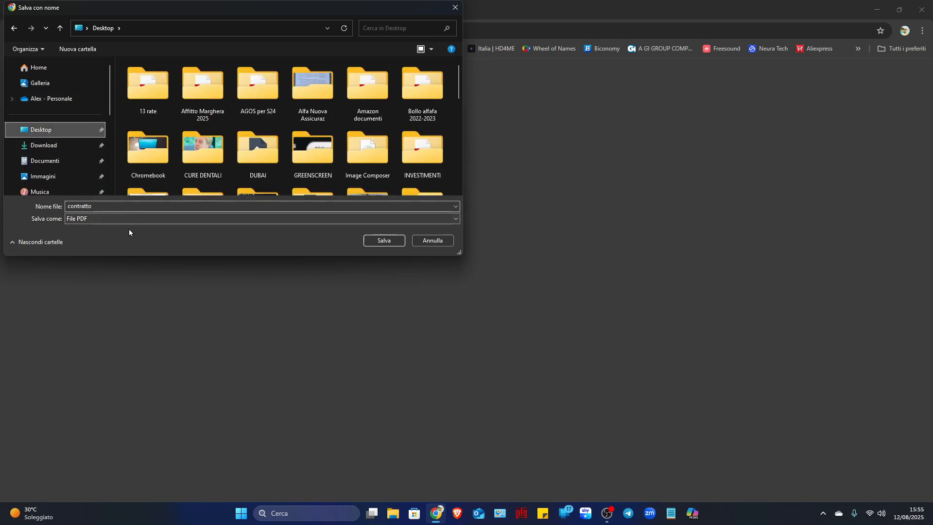
left_click(376, 244)
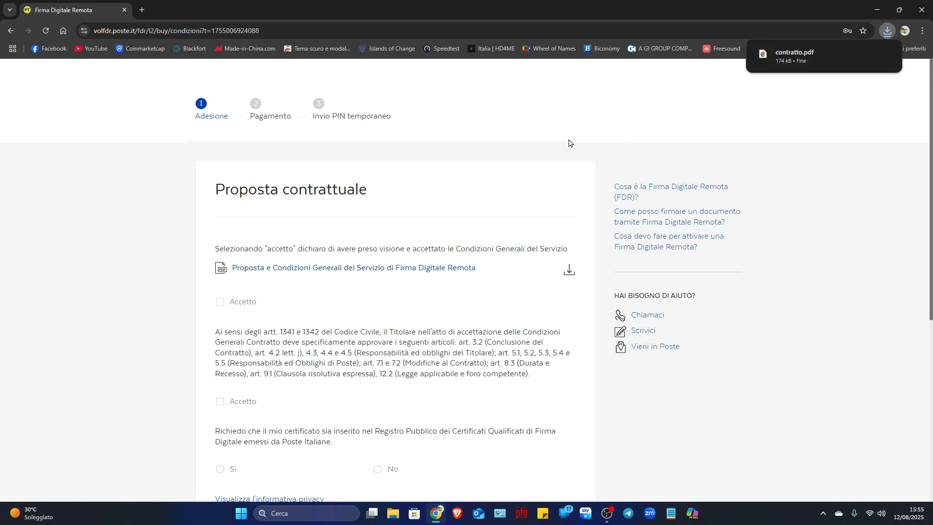
- Accept the general conditions and the specific contract articles, request inclusion in the public certificate register with Sì, and continue
left_click(220, 304)
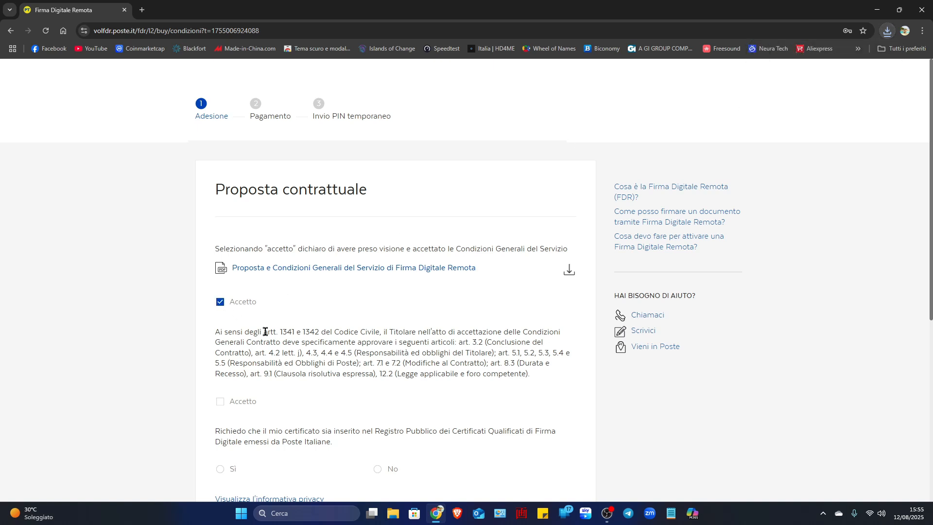
scroll(306, 390, "down", 2)
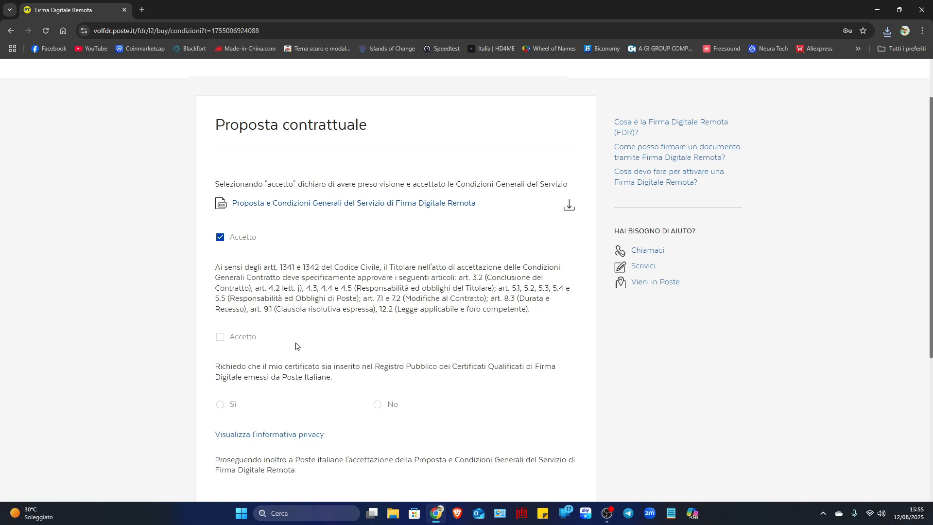
left_click(220, 337)
scroll(333, 322, "down", 2)
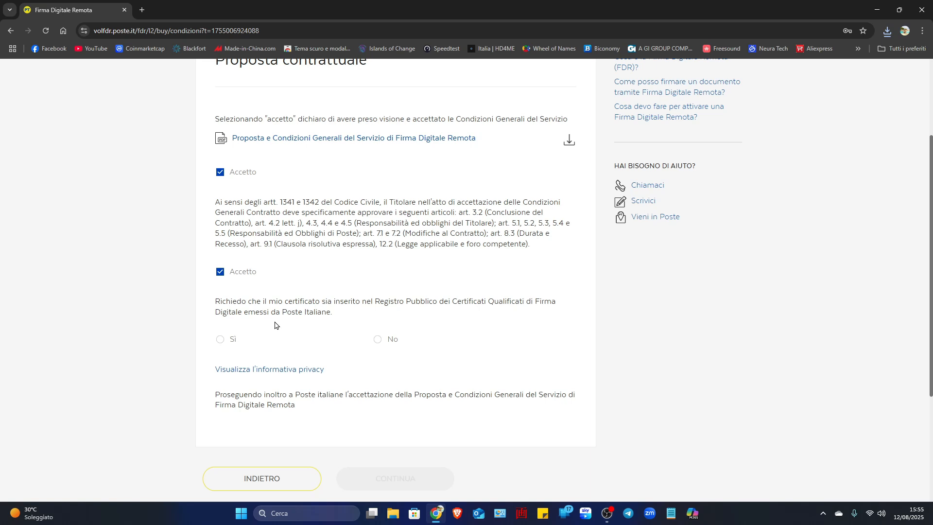
left_click(220, 339)
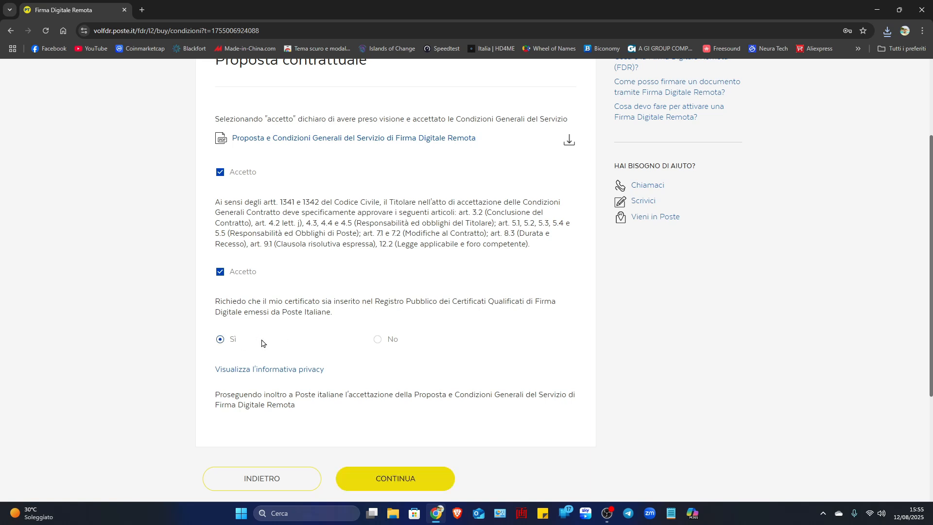
scroll(323, 301, "down", 3)
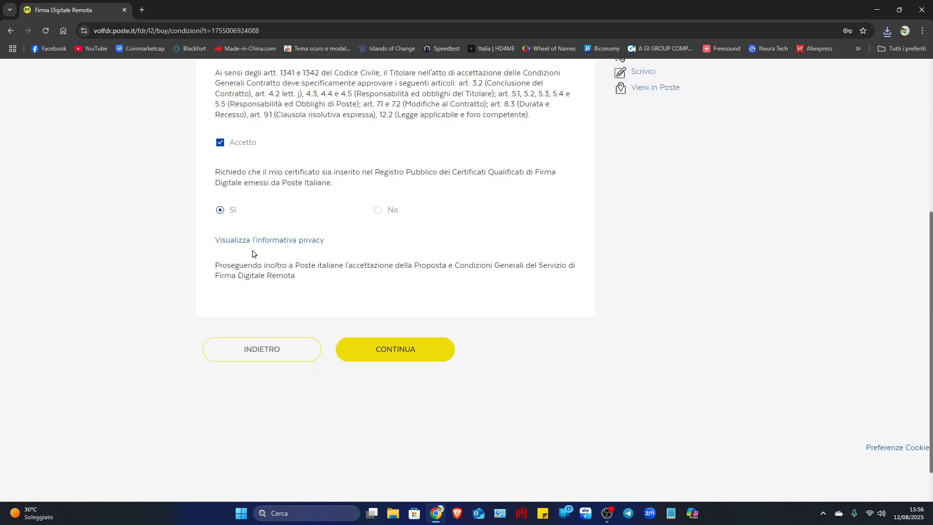
left_click(393, 353)
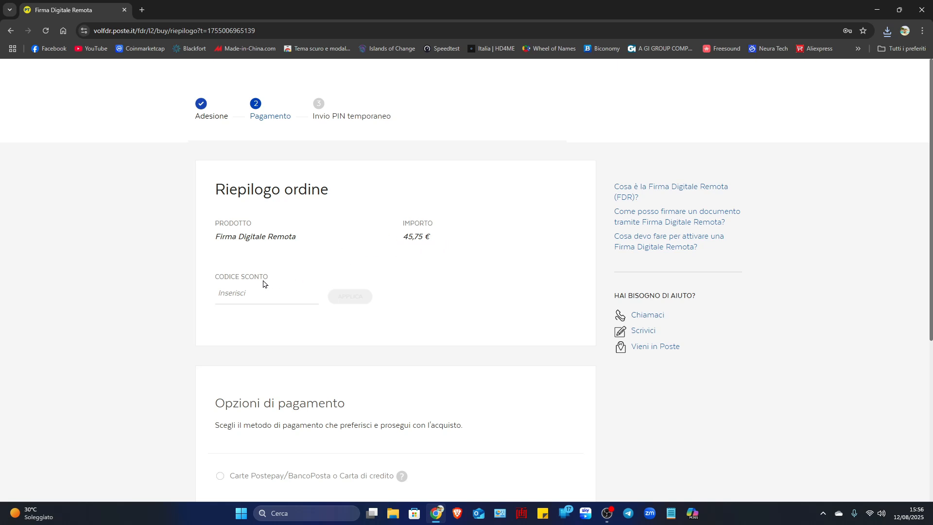
- Leave the discount code empty, choose payment by Carte Postepay/BancoPosta o Carta di credito and continue
left_click(252, 297)
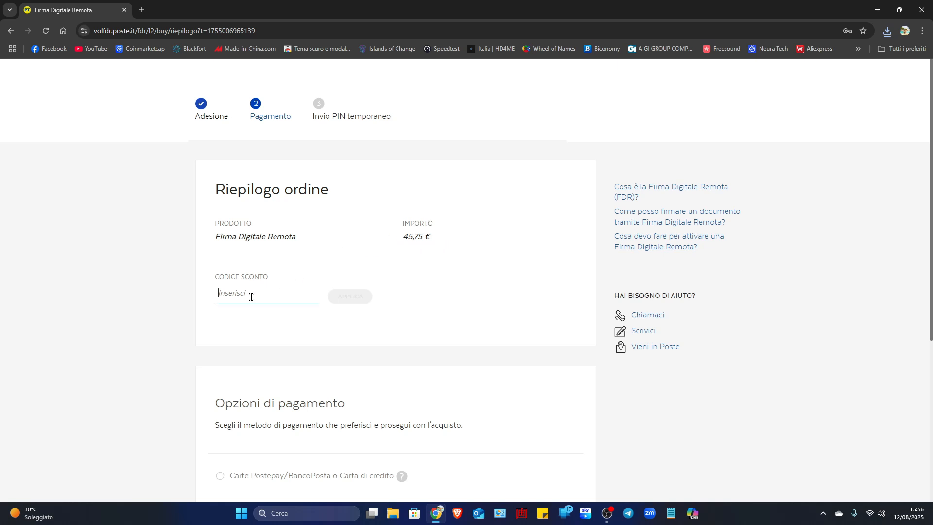
left_click(476, 306)
scroll(476, 306, "down", 4)
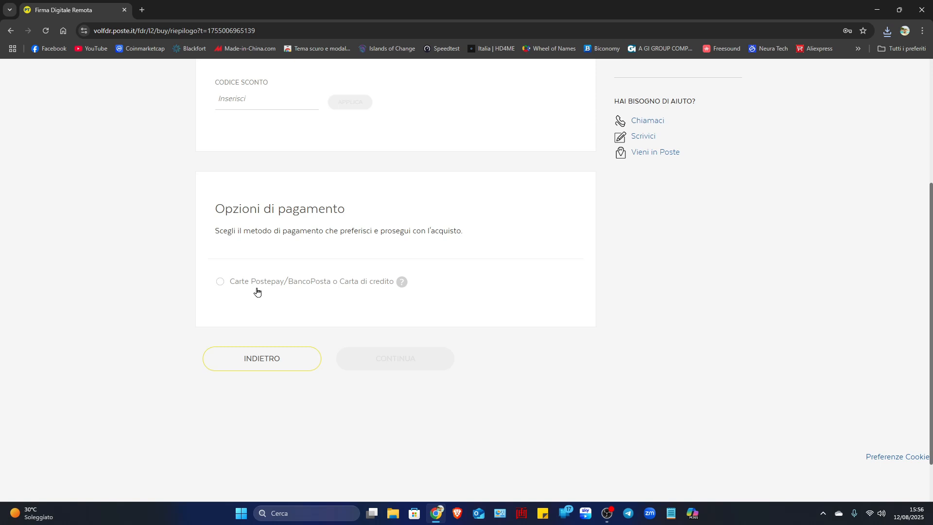
left_click(220, 282)
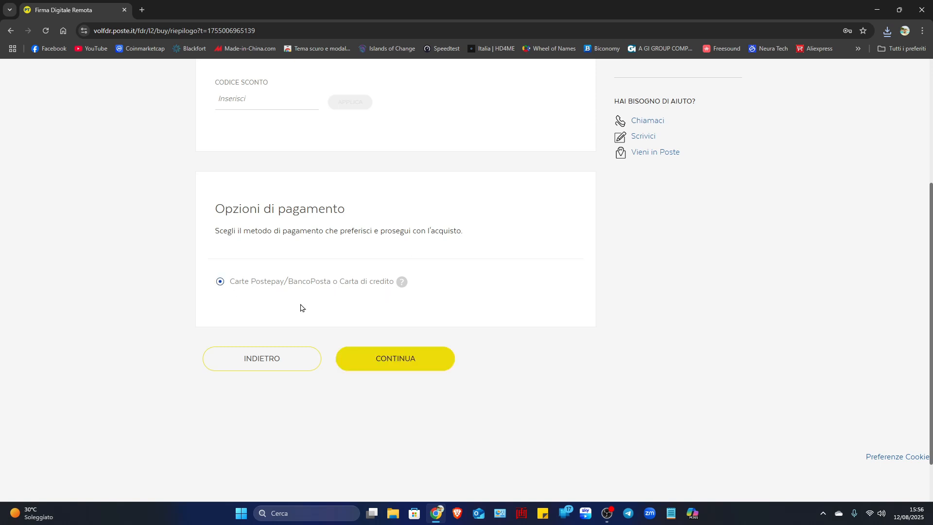
left_click(386, 358)
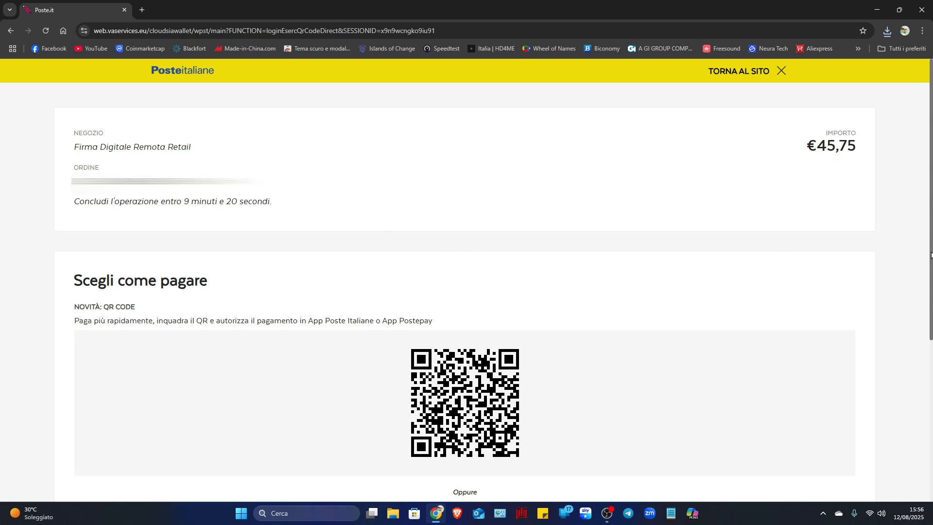
- Try to authorise the payment in the app through the associated phone number, and close the Postepay dialog
scroll(932, 255, "down", 4)
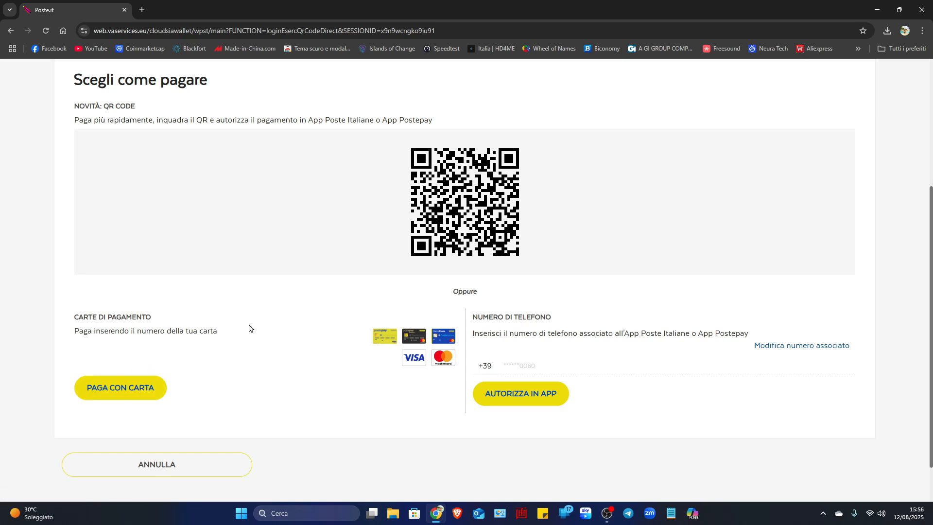
left_click(535, 395)
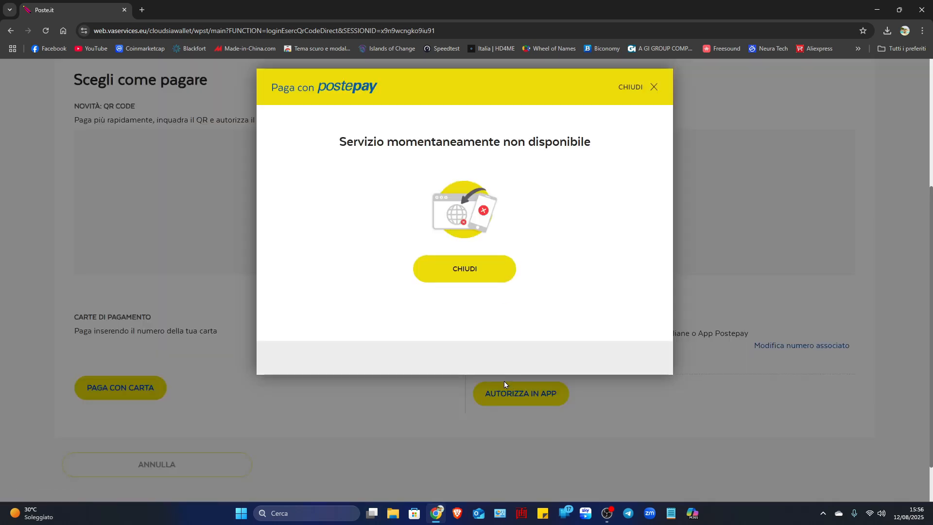
left_click(470, 263)
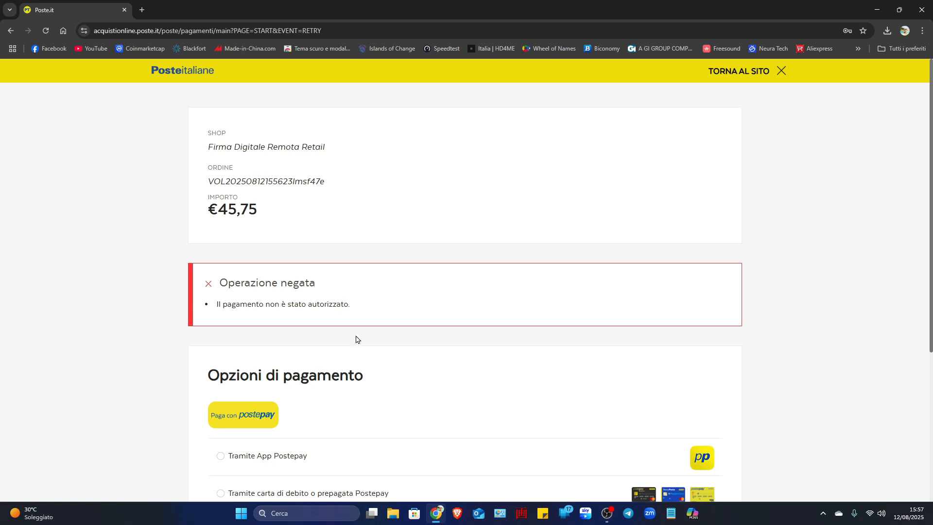
- Pay by Postepay debit or prepaid card, entering the cardholder's name, card number, expiry date and security code and accepting the privacy notice
scroll(382, 329, "down", 3)
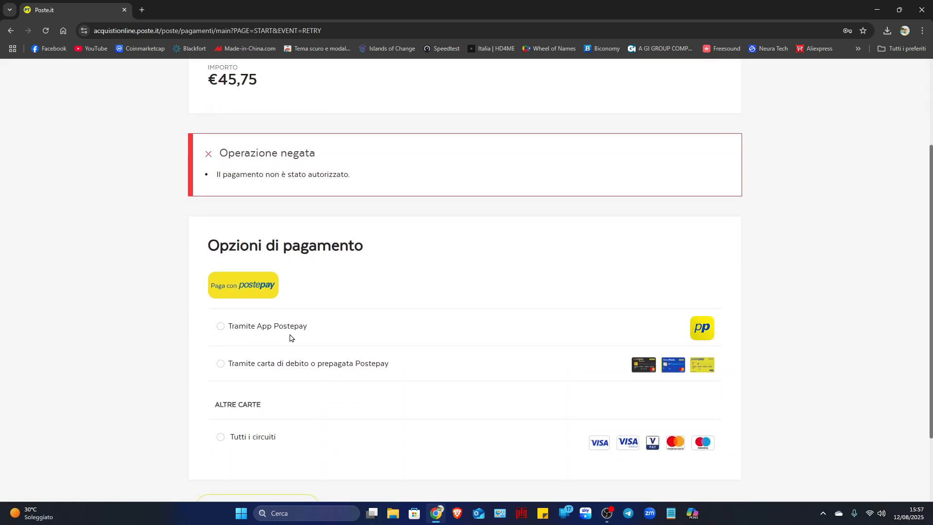
left_click(221, 364)
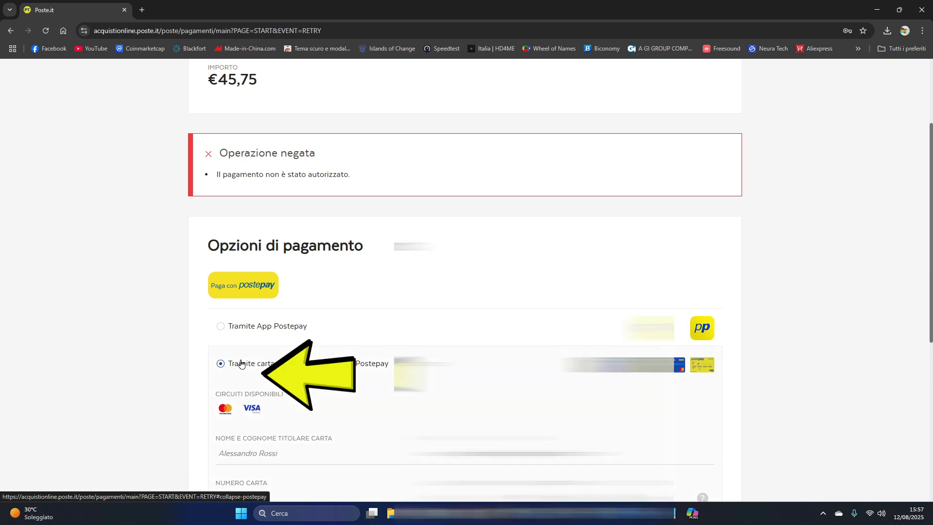
scroll(223, 369, "down", 3)
scroll(466, 279, "down", 1)
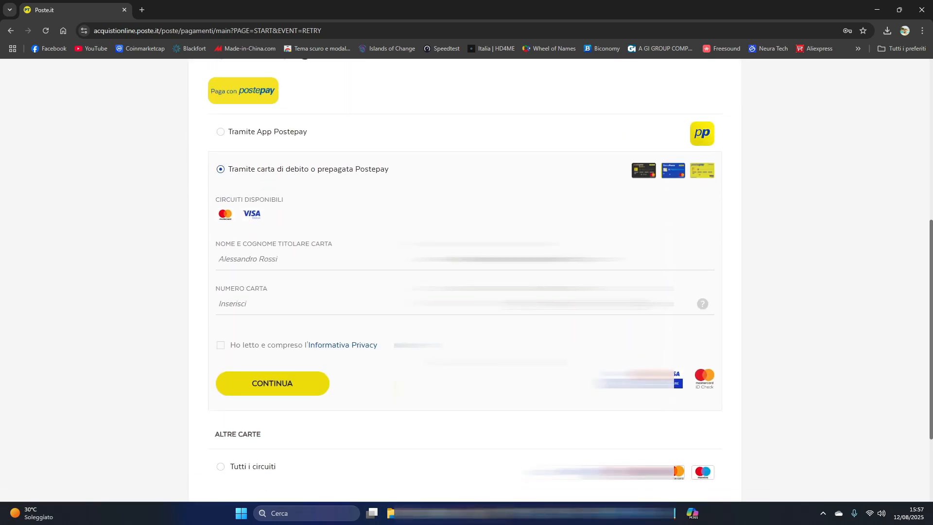
left_click(268, 262)
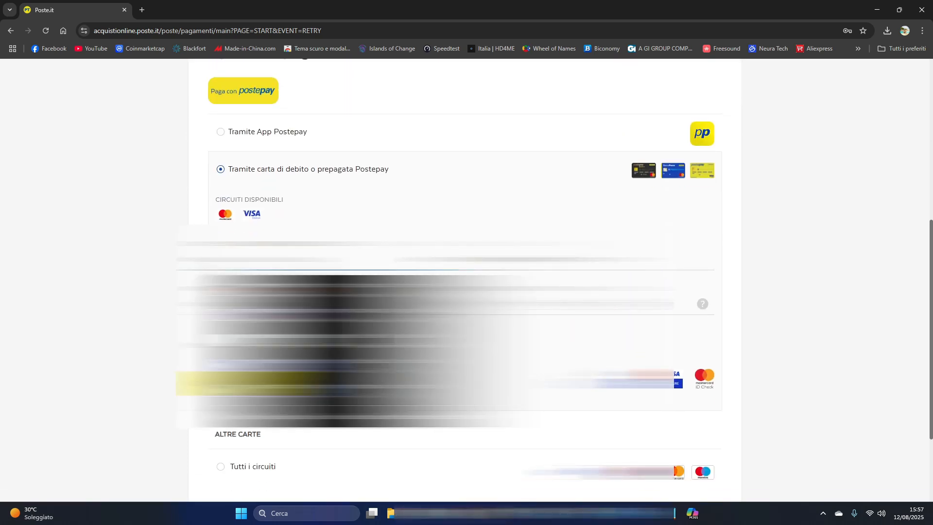
left_click(292, 295)
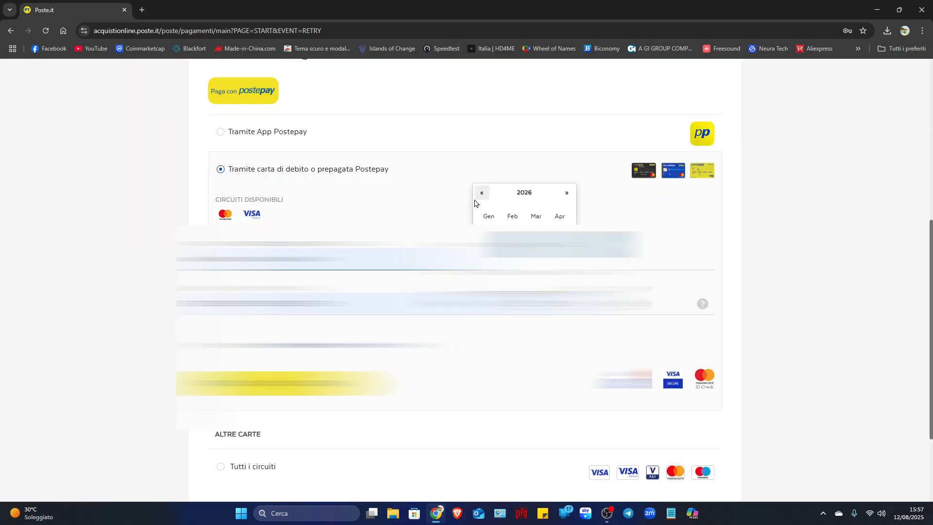
left_click(598, 193)
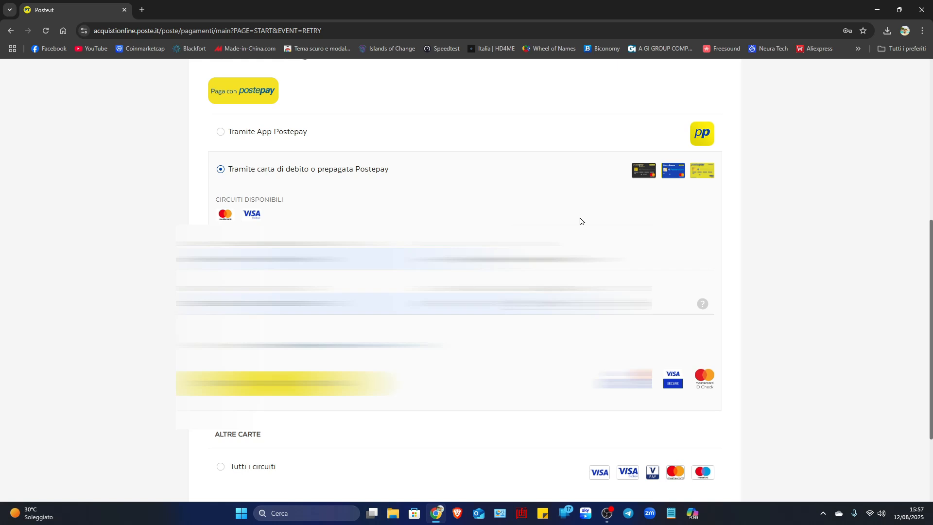
left_click(613, 304)
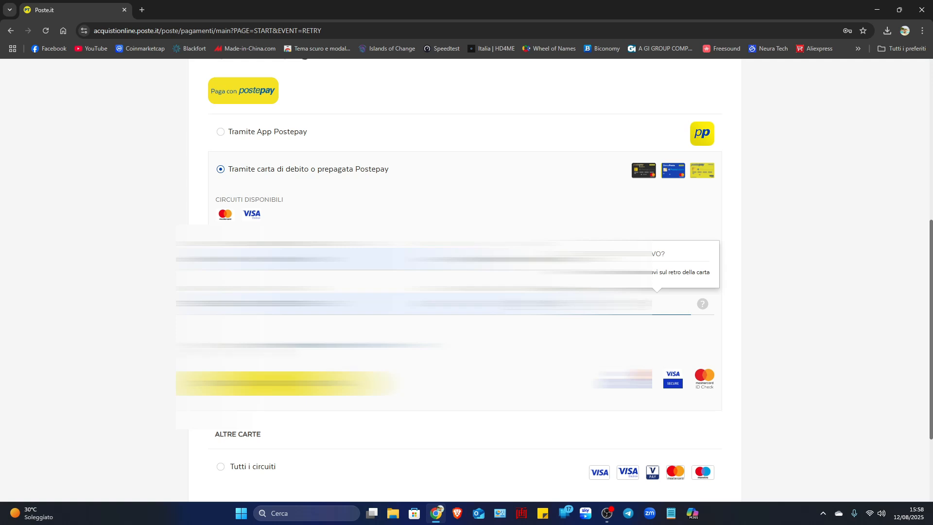
left_click(220, 345)
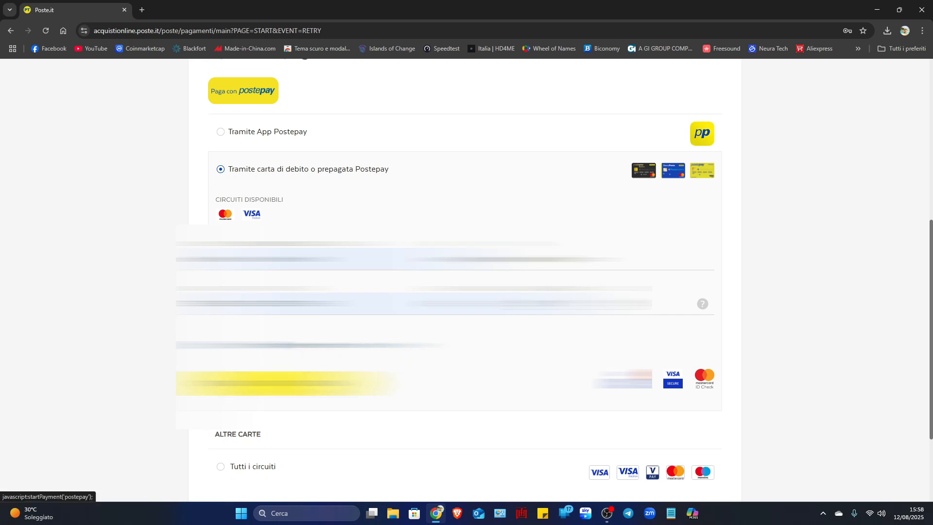
left_click(460, 386)
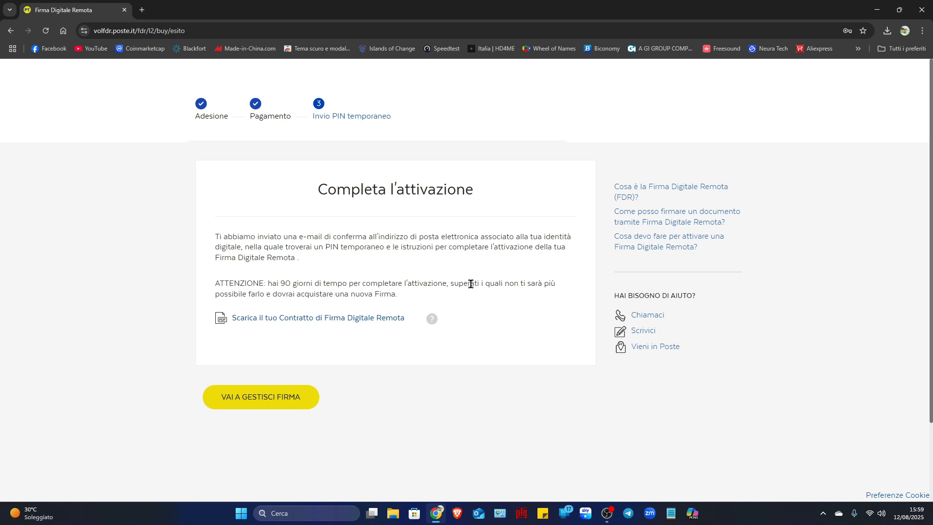
- Switch to Gmail in a new tab and copy the temporary PIN from the Firma Digitale Remota activation email
left_click(145, 10)
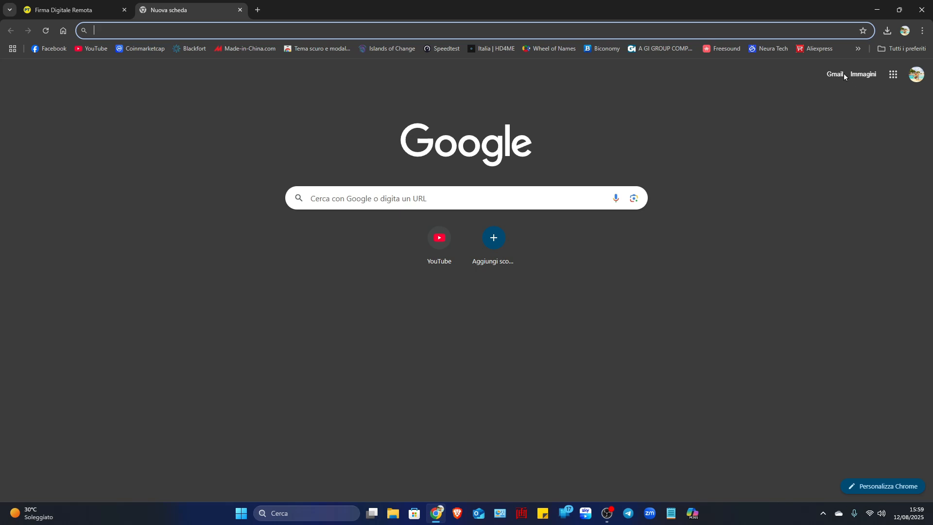
left_click(842, 74)
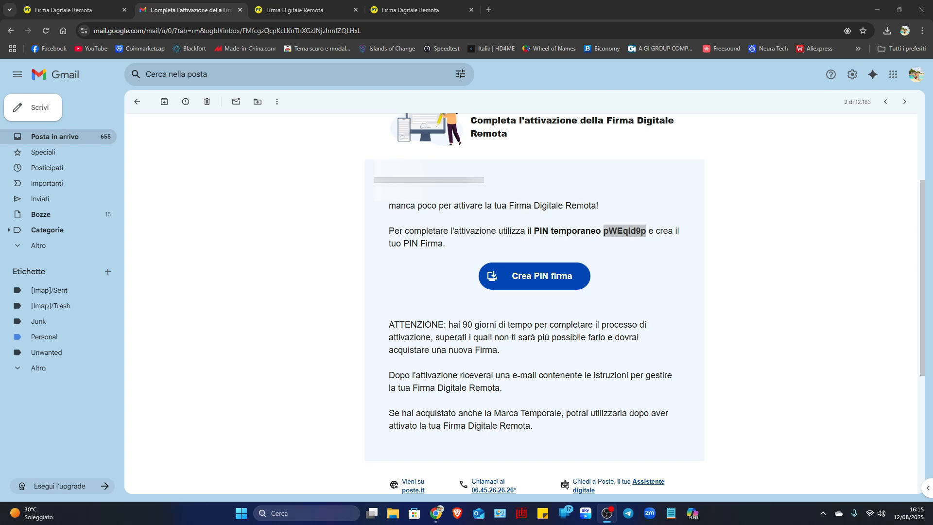
right_click(623, 232)
left_click(637, 245)
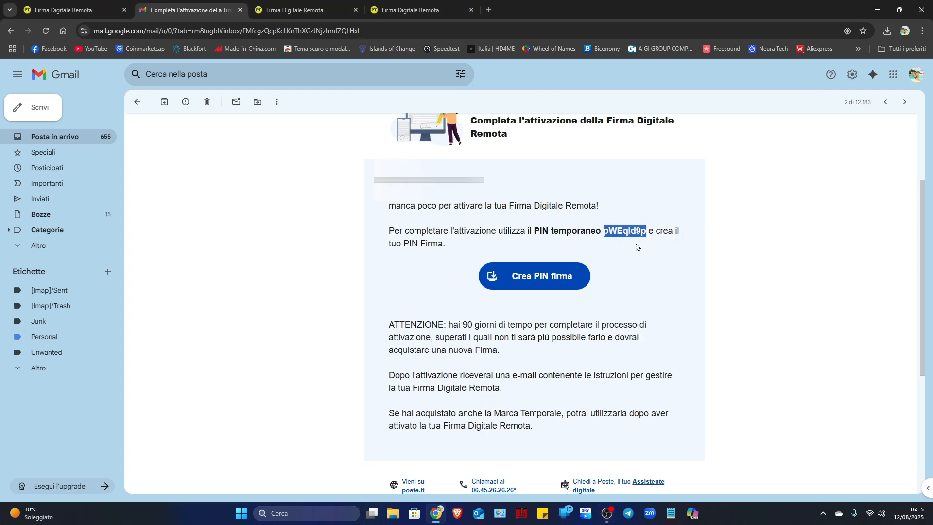
- Open the signature PIN creation page from the email, paste the temporary PIN and continue
left_click(542, 278)
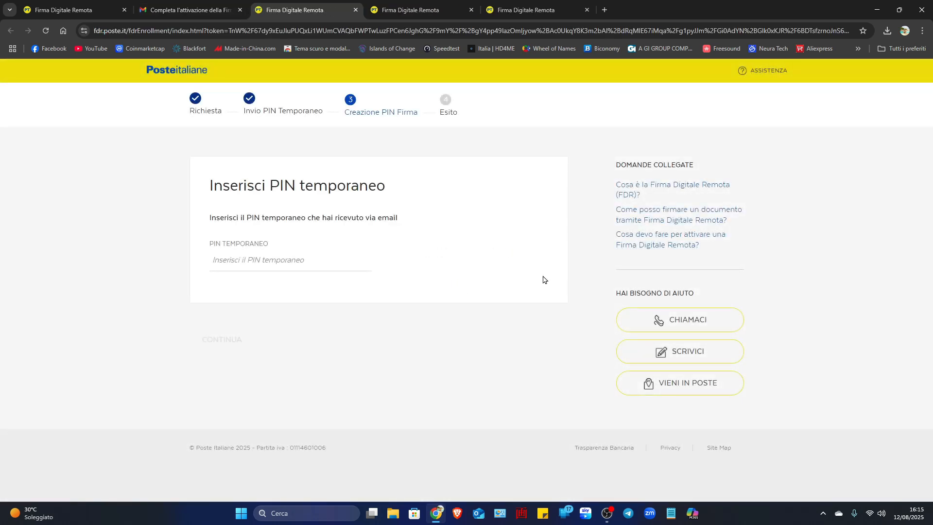
right_click(238, 263)
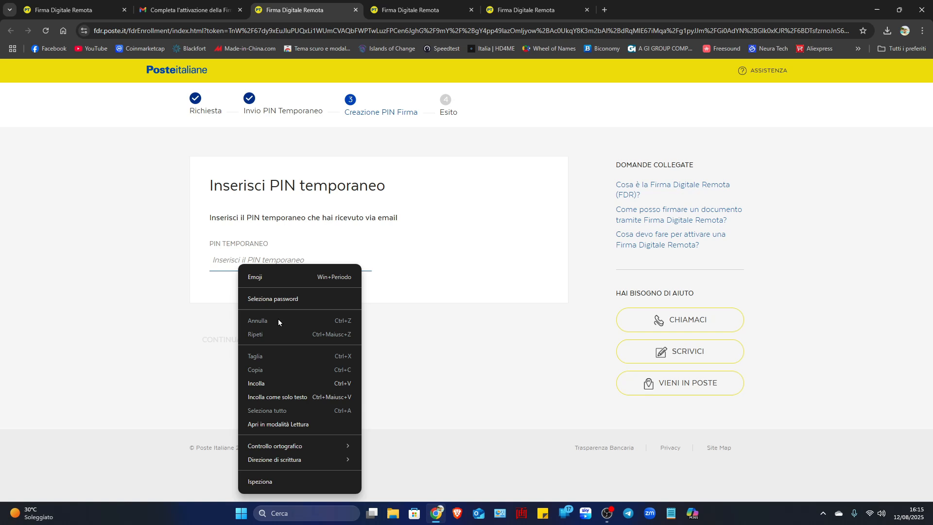
left_click(276, 384)
left_click(224, 341)
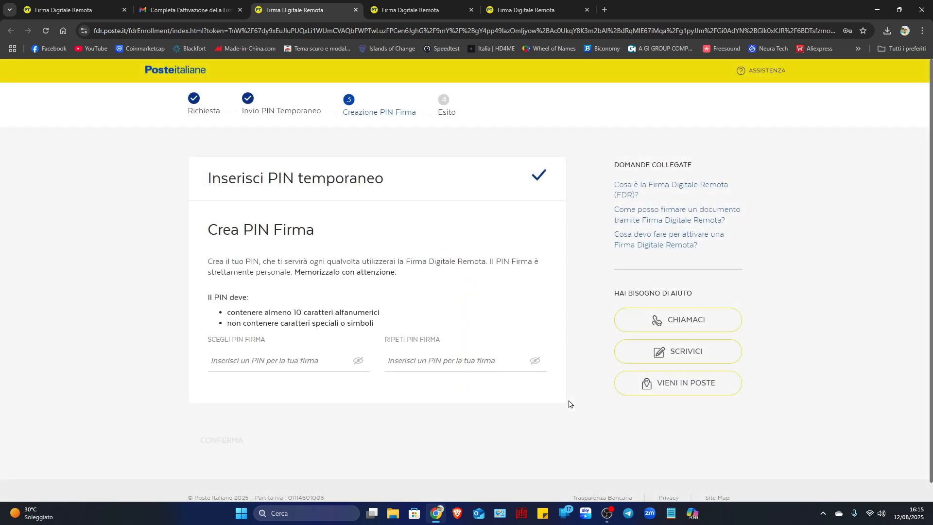
- Create the signature PIN by entering it in both the choose and repeat fields, and confirm it
left_click(260, 365)
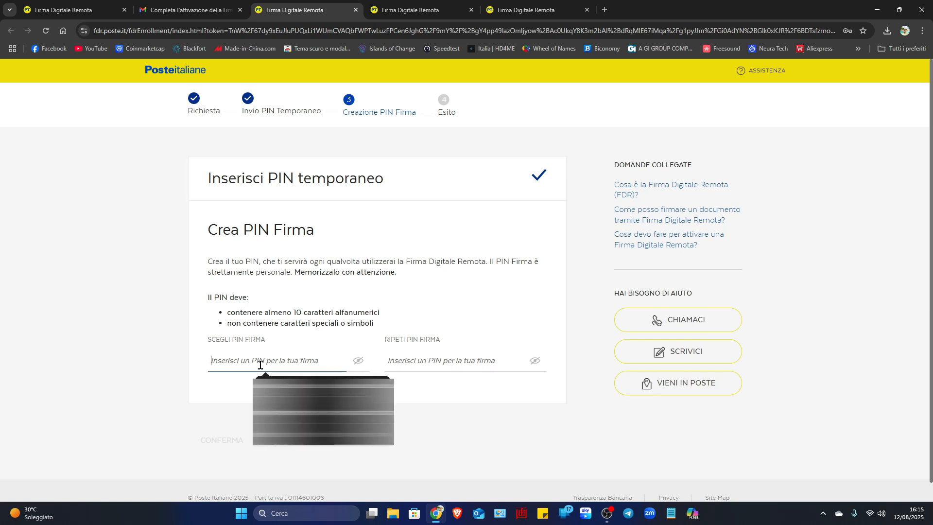
key("ctrl+v")
left_click(443, 356)
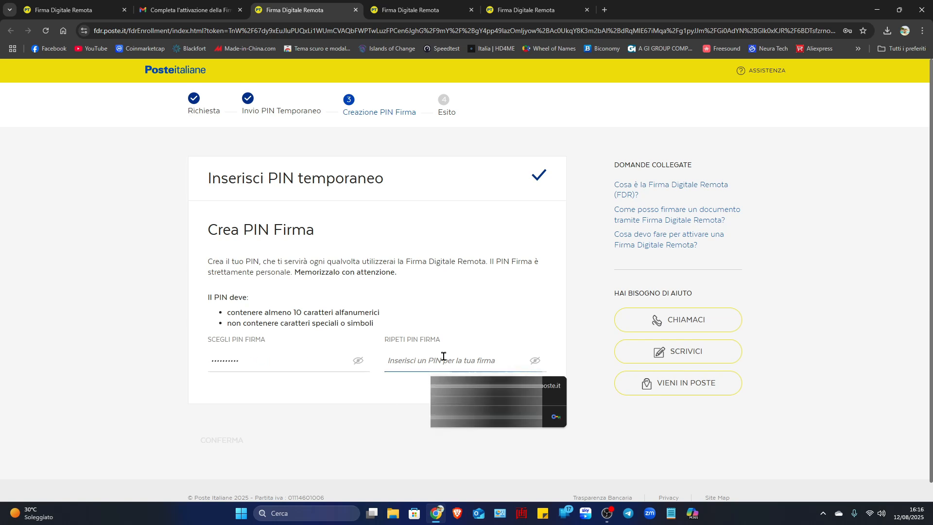
type("••••••")
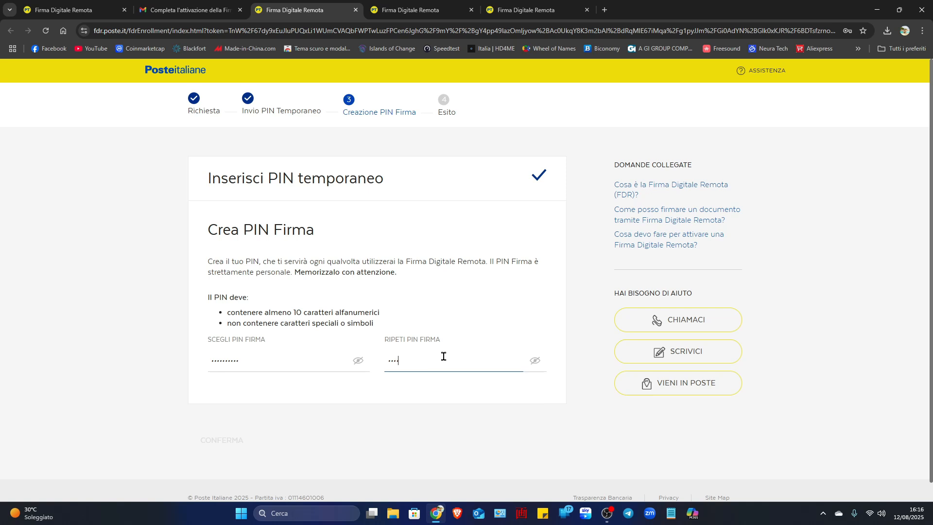
type("••••")
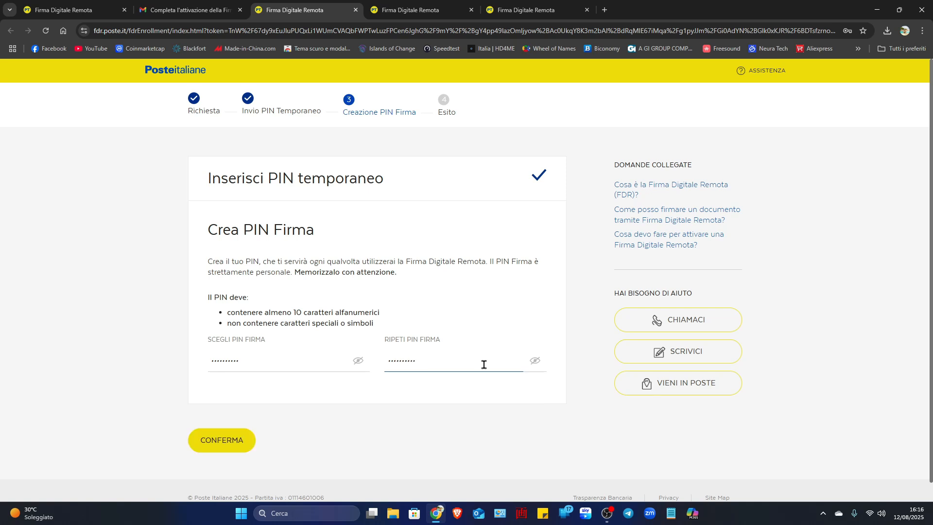
left_click(228, 441)
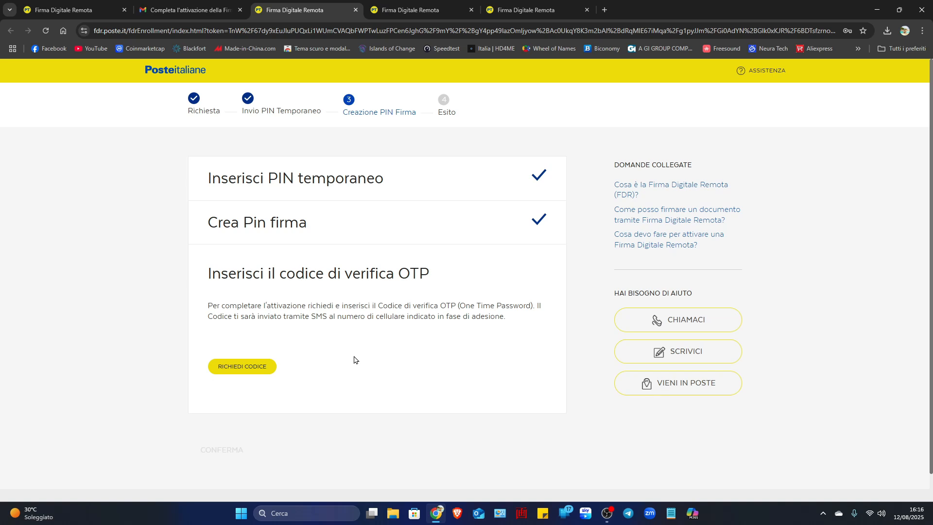
- Request the OTP verification code by SMS, enter it and confirm to complete the activation, and view the PUK section
left_click(254, 368)
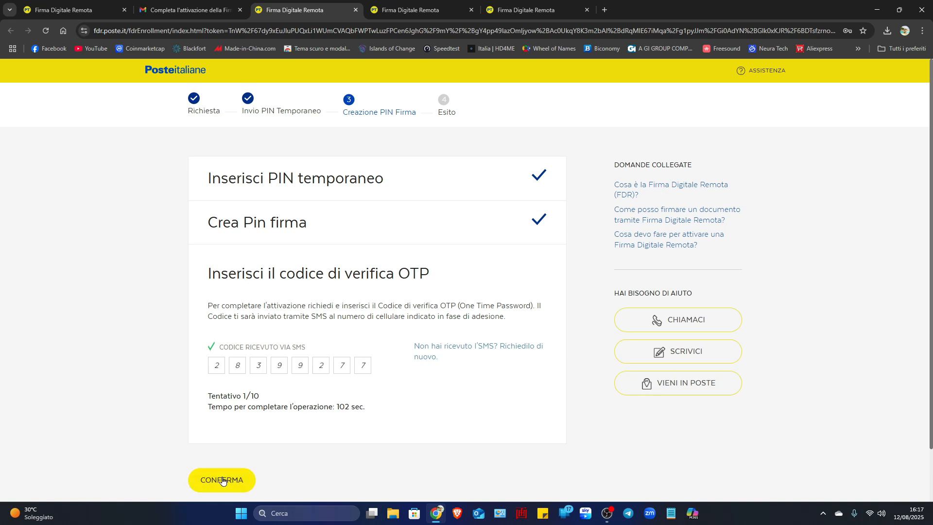
left_click(223, 482)
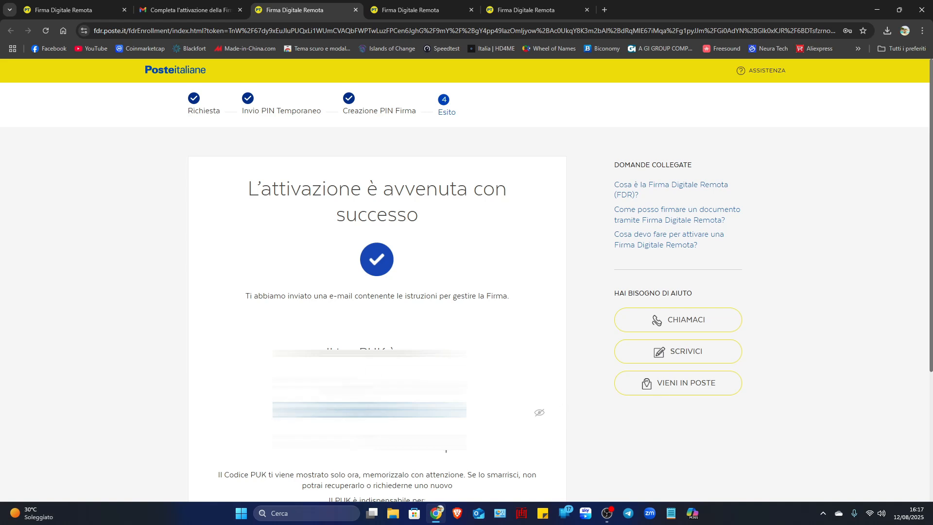
scroll(377, 292, "down", 2)
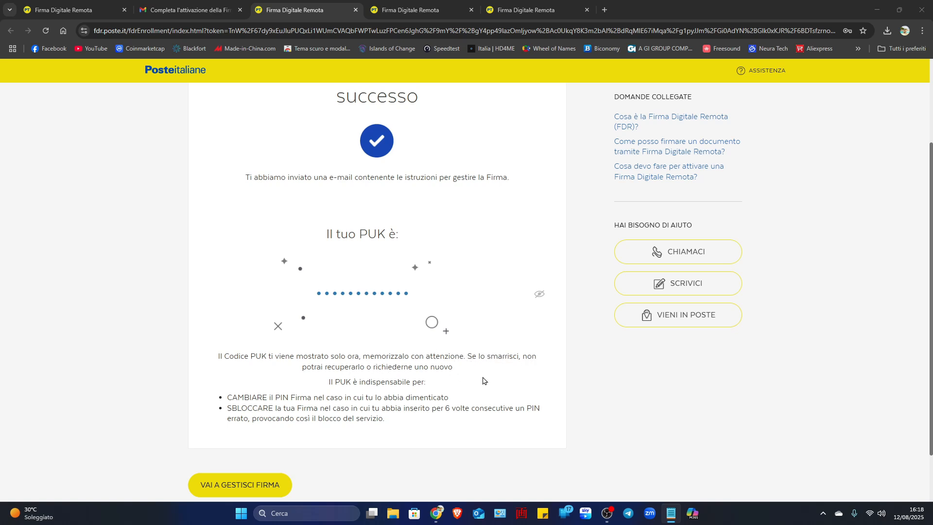
- Reveal the PUK code and capture a screenshot of the area that shows it
left_click(540, 295)
left_click(540, 296)
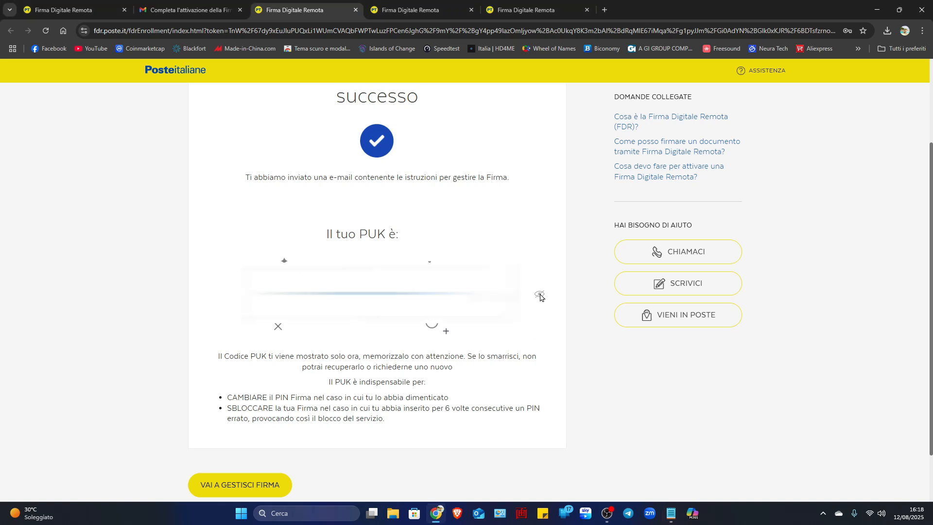
left_click(540, 294)
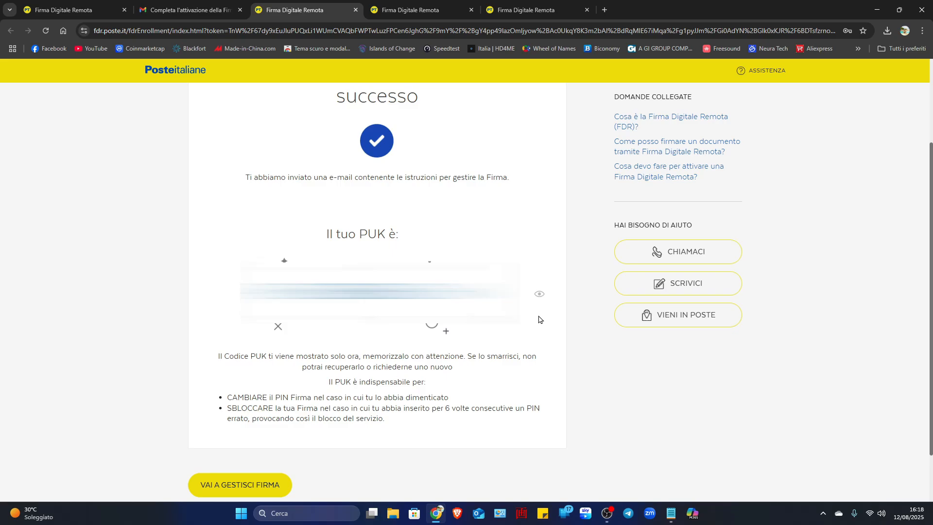
key("super+shift+s")
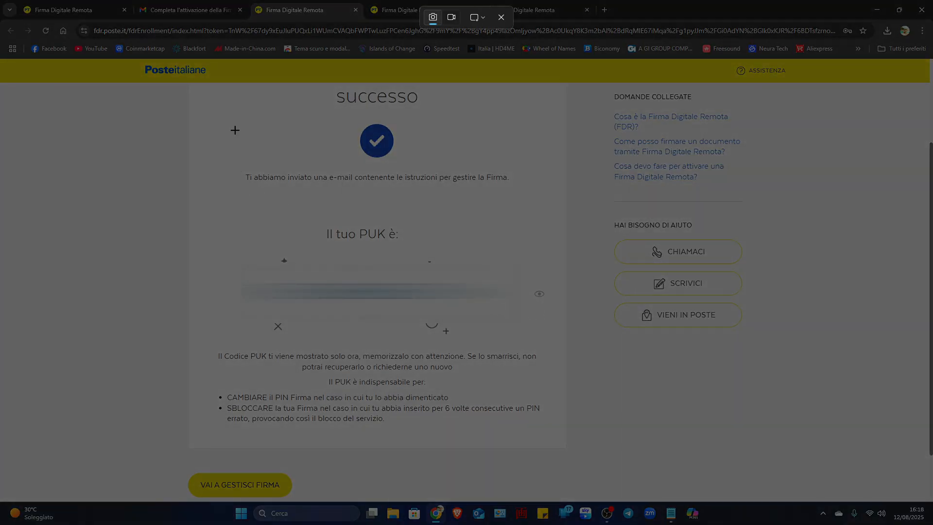
left_click_drag(225, 200, 546, 342)
left_click_drag(534, 342, 497, 343)
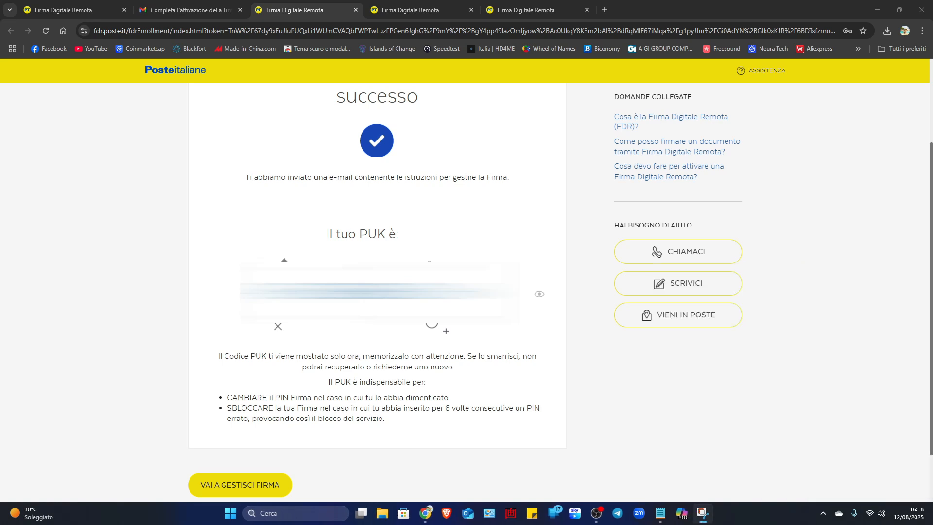
key("Escape")
- Go to the signature management area and authorise access through a notification on the PosteID app
scroll(463, 257, "down", 2)
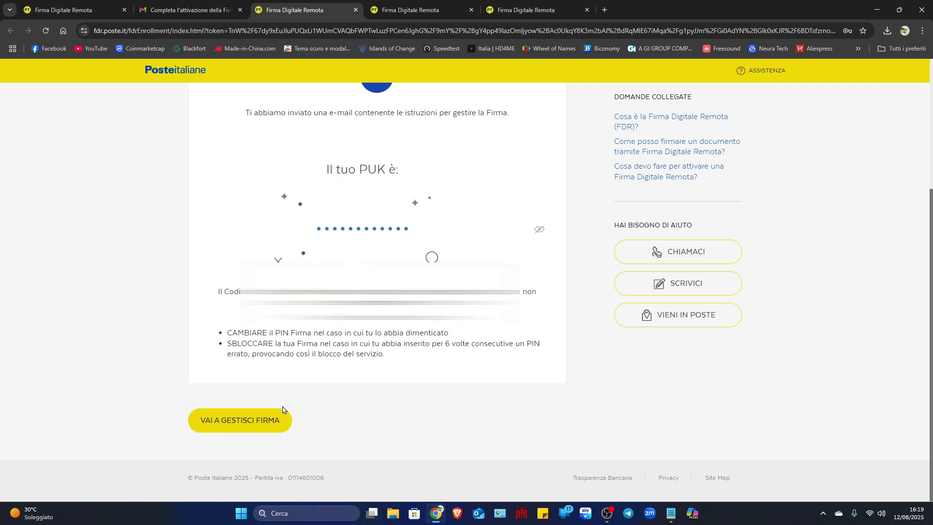
left_click(260, 426)
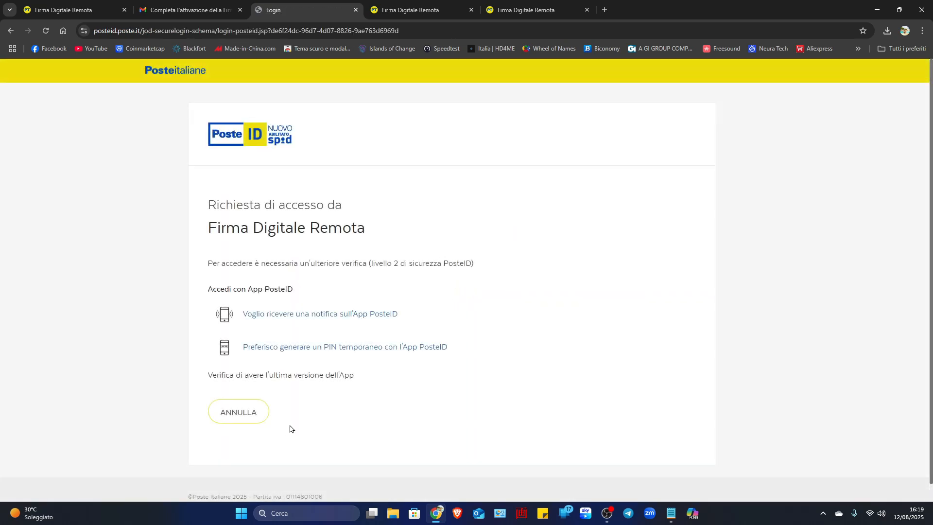
left_click(330, 317)
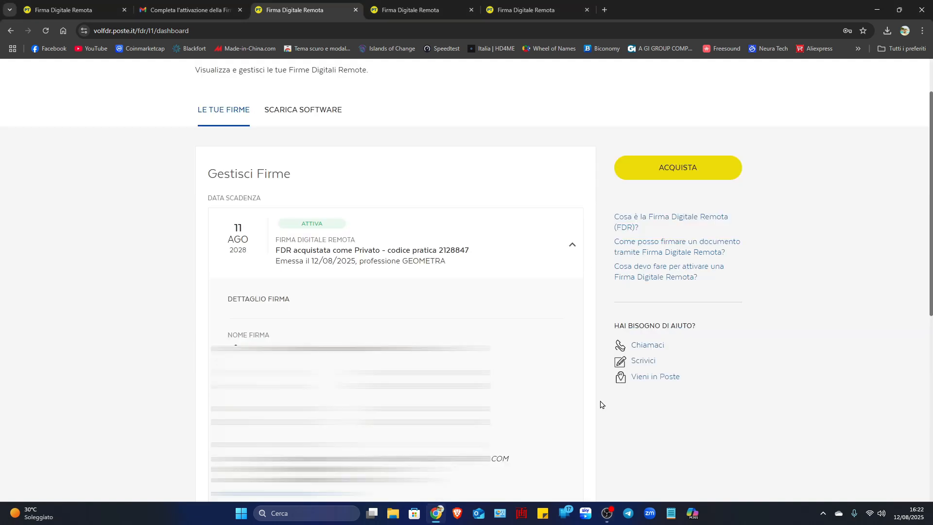
- Go to the software download section and download firmaOK! for Windows (8, 10, 11)
scroll(601, 404, "up", 1)
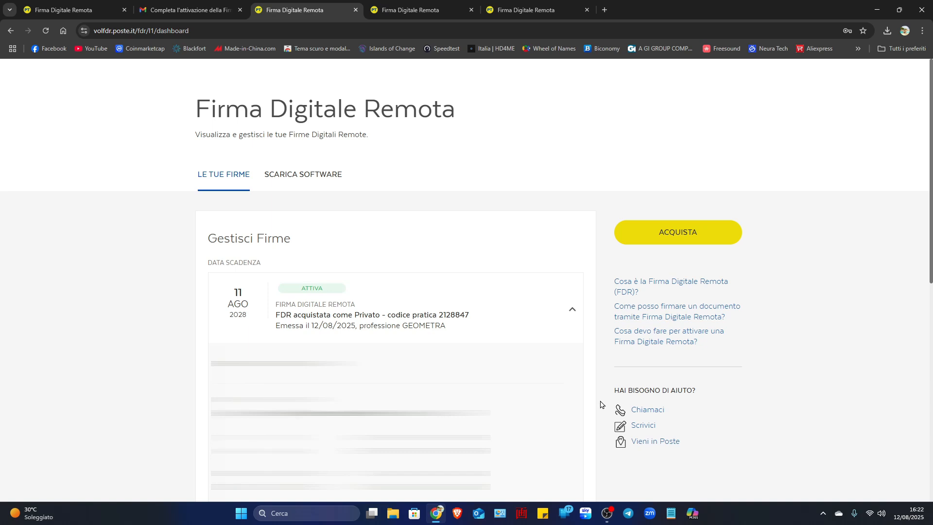
left_click(311, 181)
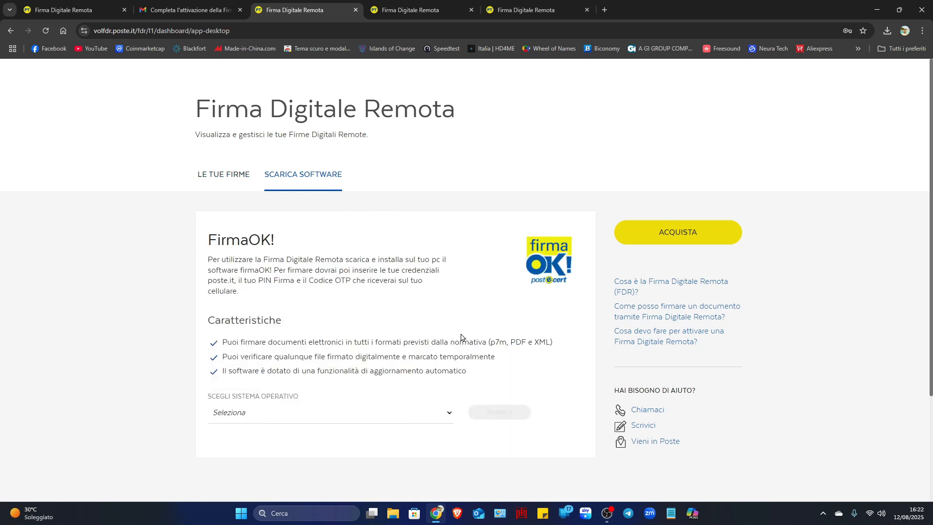
left_click(447, 416)
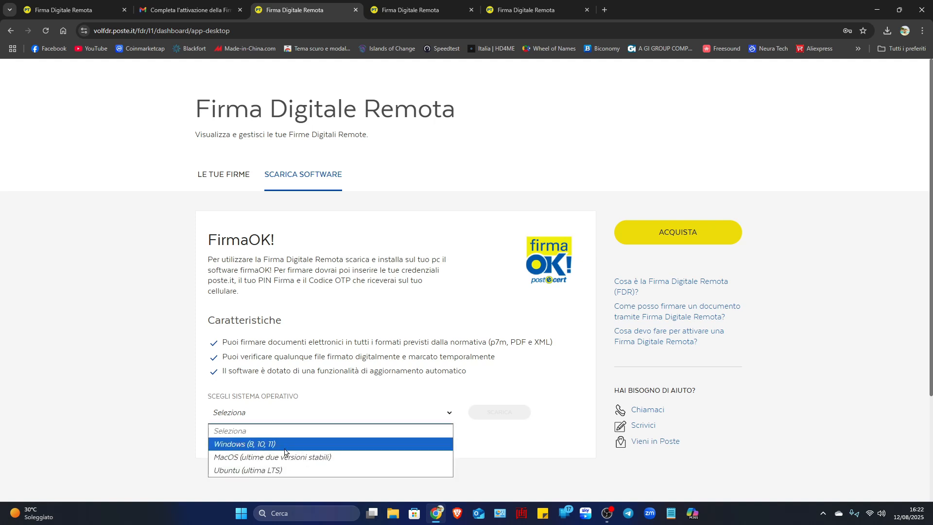
left_click(418, 391)
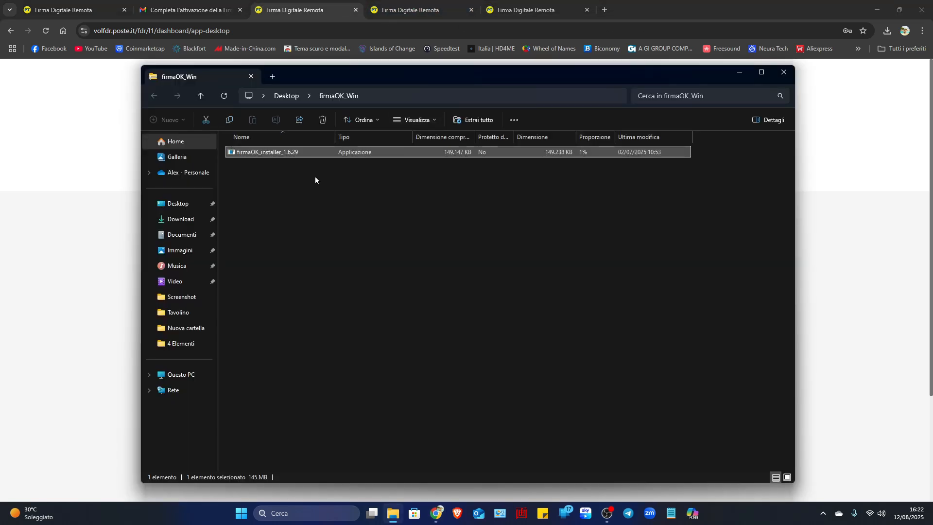
- Run firmaOK_installer_1.6.29 from the firmaOK_Win archive and close the browser
right_click(289, 154)
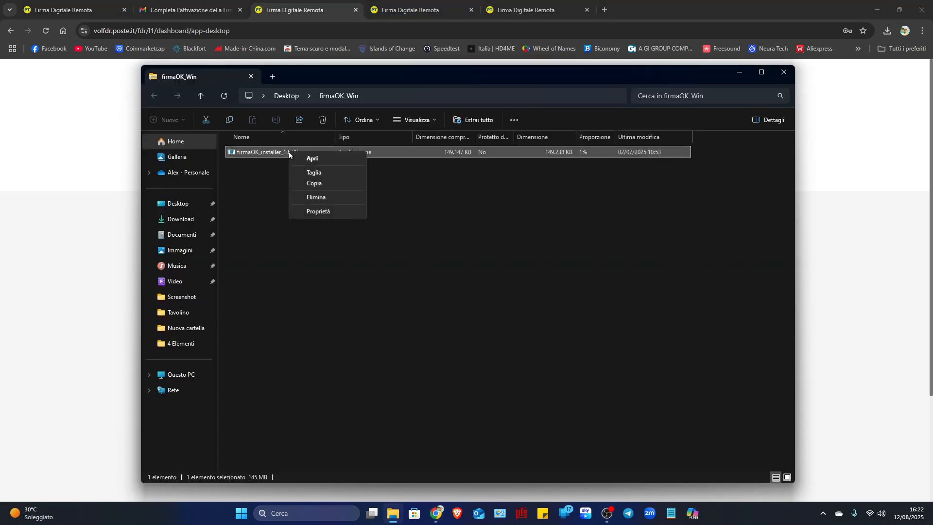
left_click(324, 160)
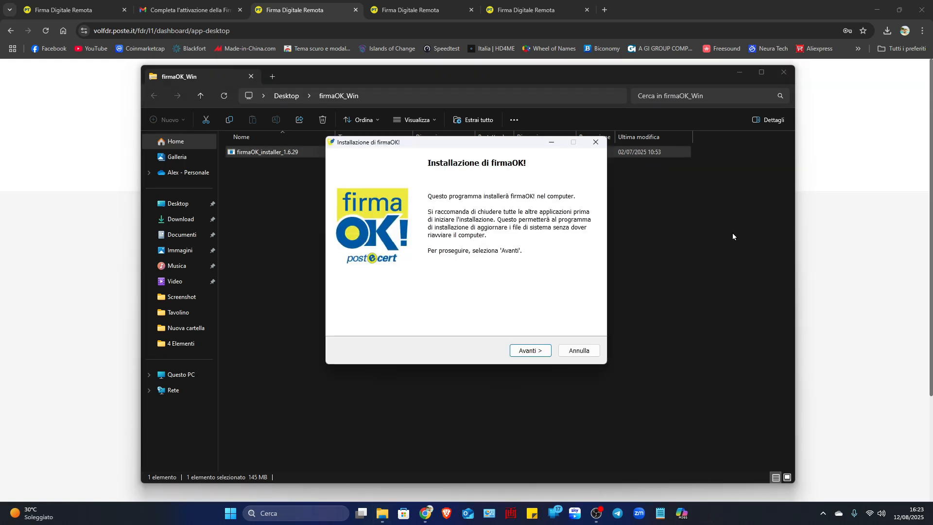
left_click(922, 10)
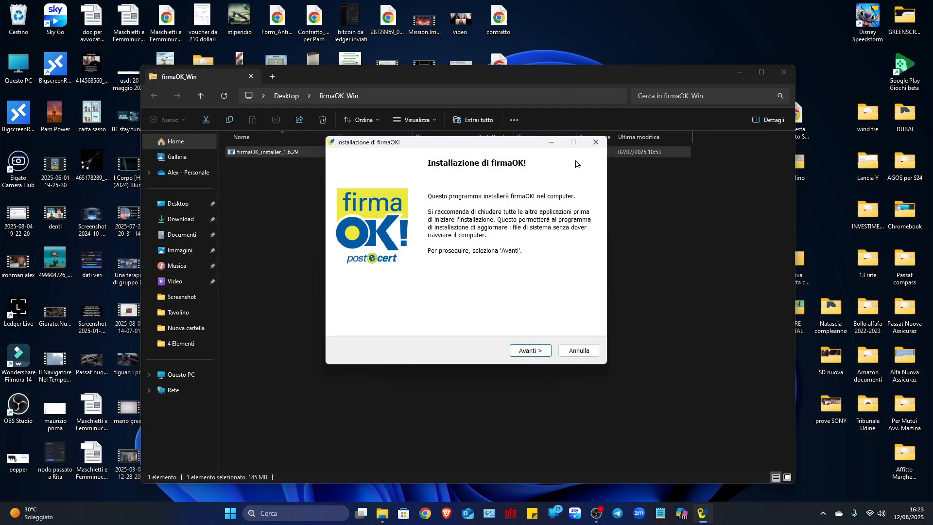
- Install firmaOK! for the current user only, accepting the licence and keeping the default components and destination folder, and close the installer
left_click(531, 352)
left_click(342, 322)
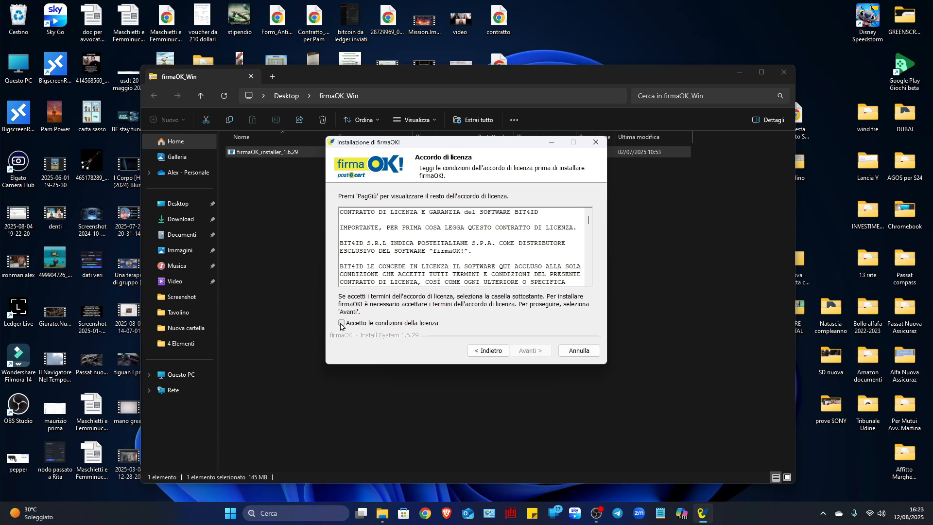
left_click(528, 352)
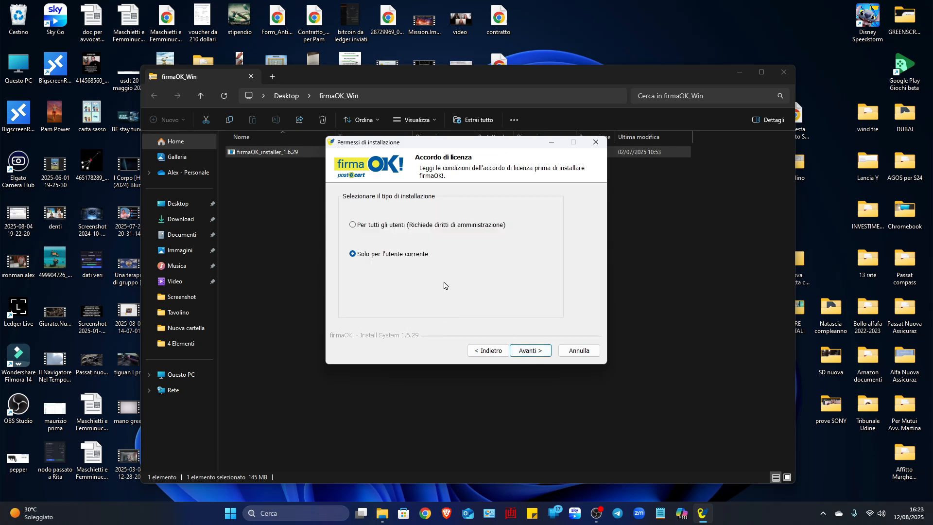
left_click(537, 355)
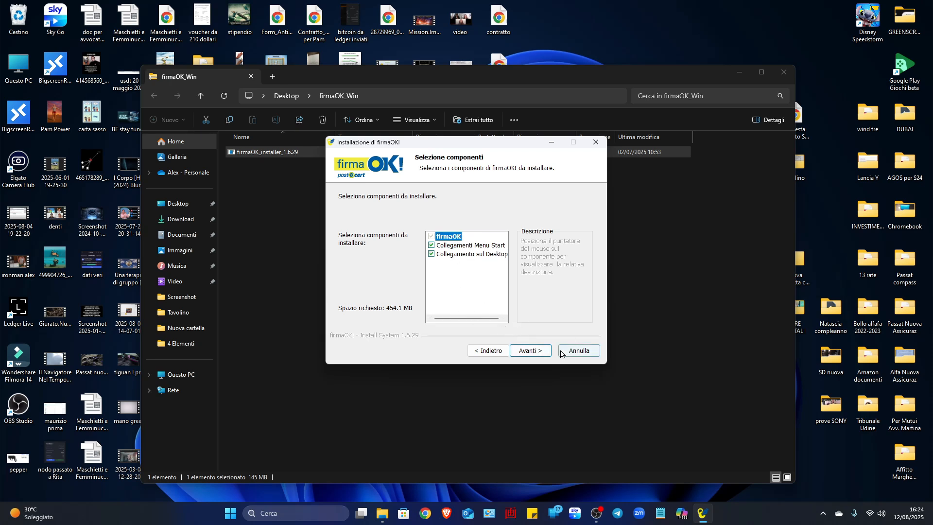
left_click(535, 351)
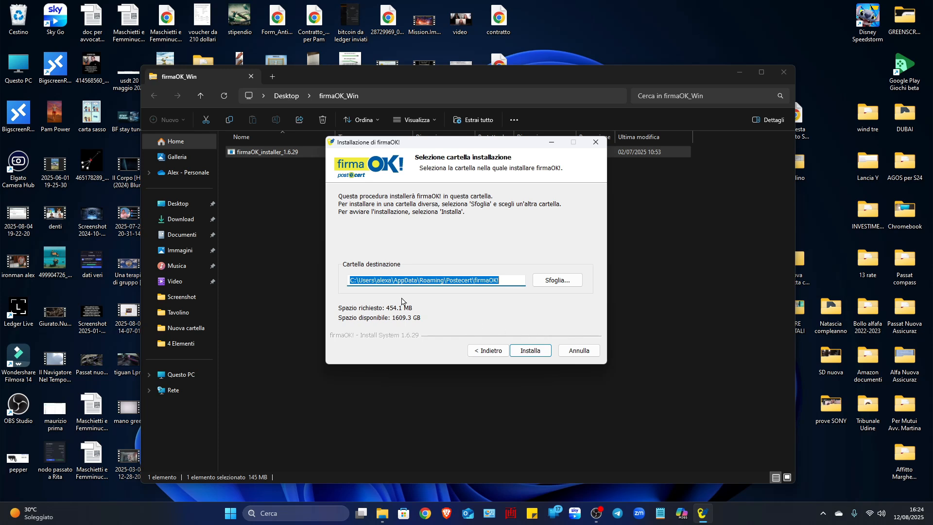
left_click(534, 358)
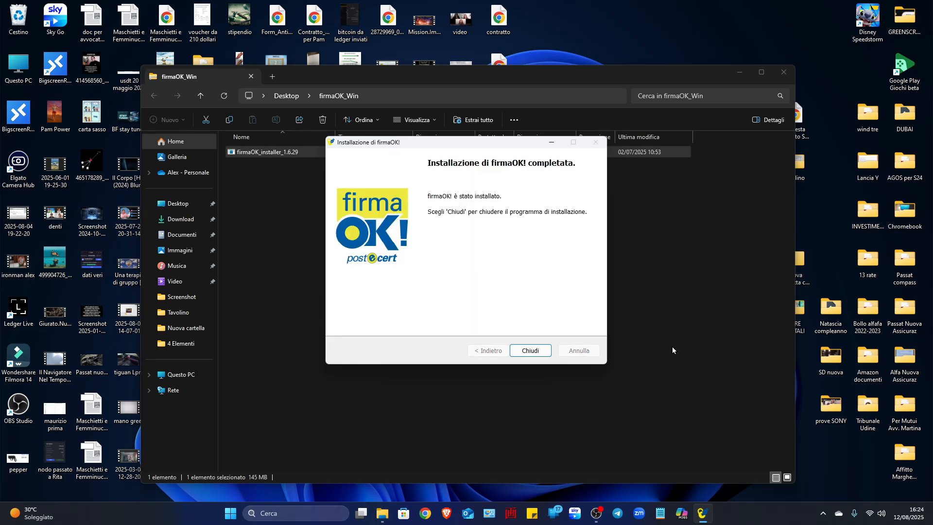
left_click(530, 351)
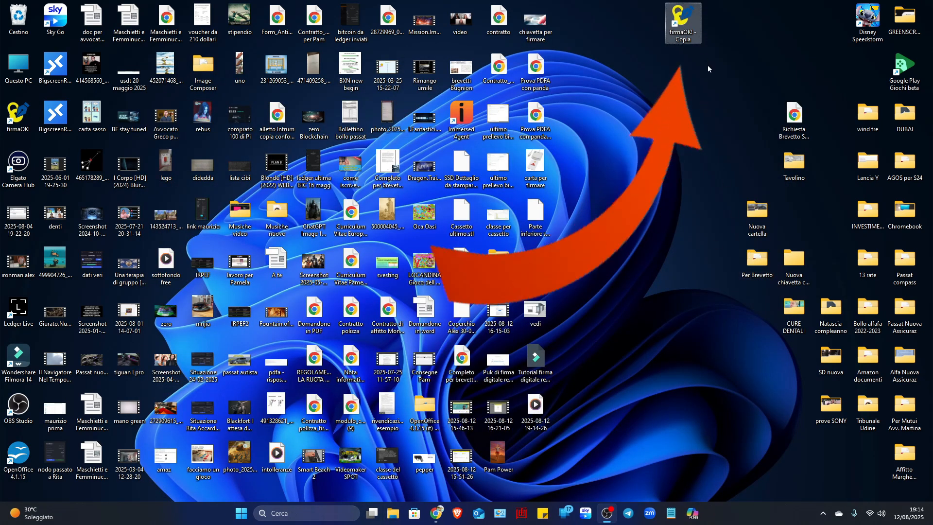
- Launch firmaOK! from its desktop copy shortcut and move its window clear of the document icons
double_click(682, 20)
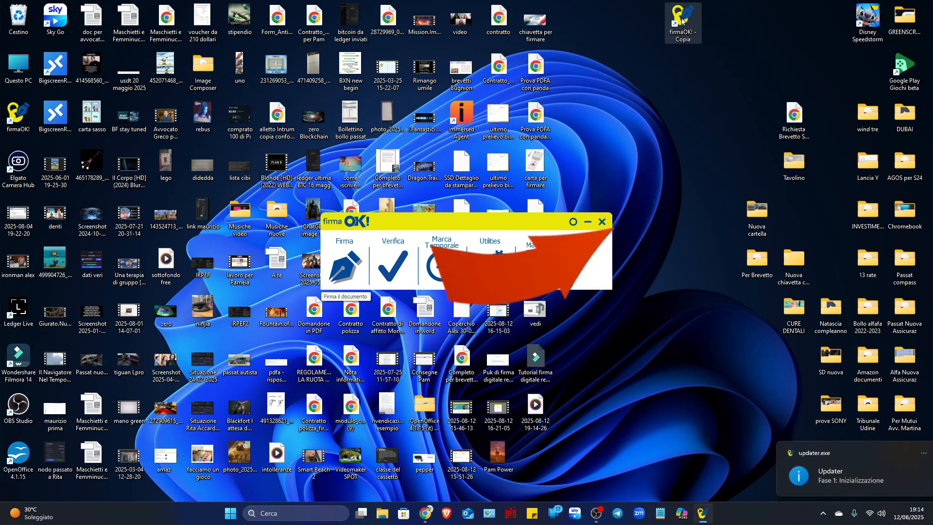
left_click_drag(474, 226, 706, 200)
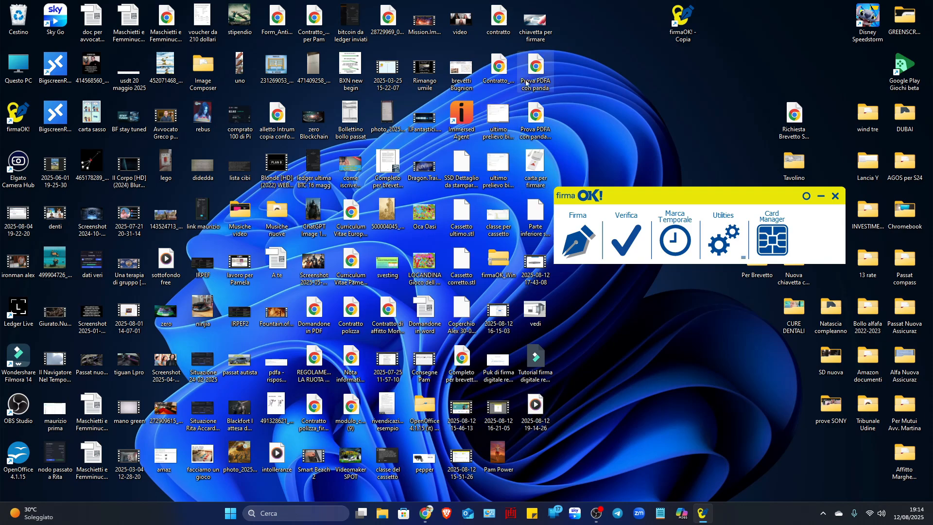
- Open the desktop document Prova PDFA con panda, look through its page and close it
double_click(535, 72)
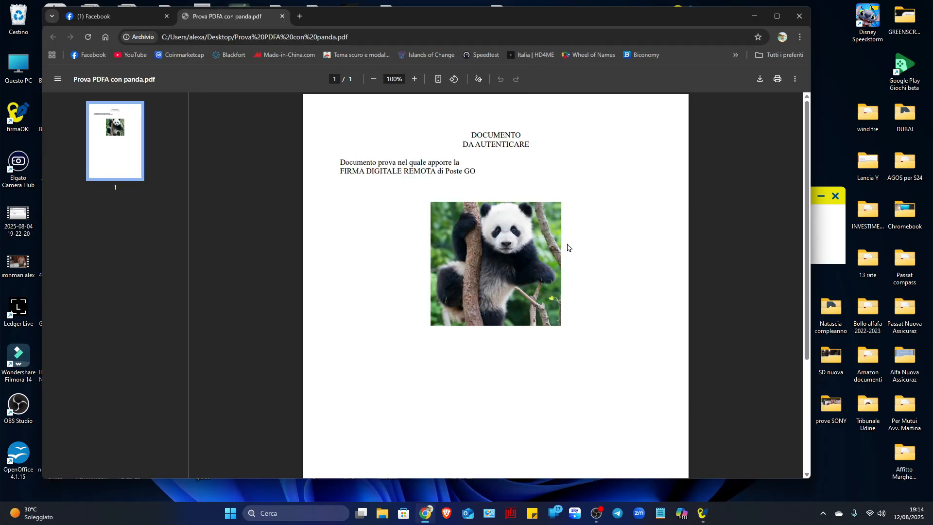
scroll(567, 248, "down", 3)
scroll(568, 248, "up", 3)
scroll(567, 249, "down", 1)
scroll(567, 249, "up", 1)
left_click(800, 16)
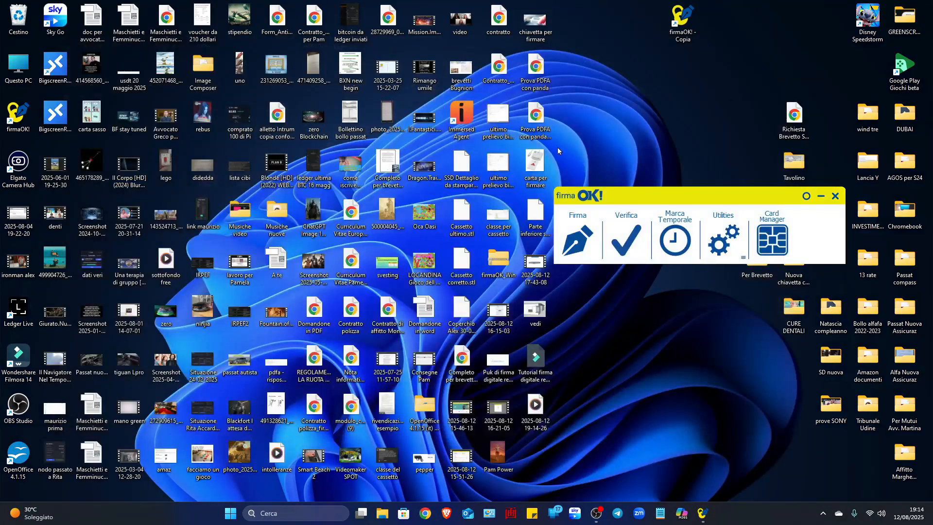
- Load Prova PDFA con panda.pdf for signing in firmaOK!, choose Firma remota with credenziali poste.it access, and continue
left_click_drag(536, 68, 581, 242)
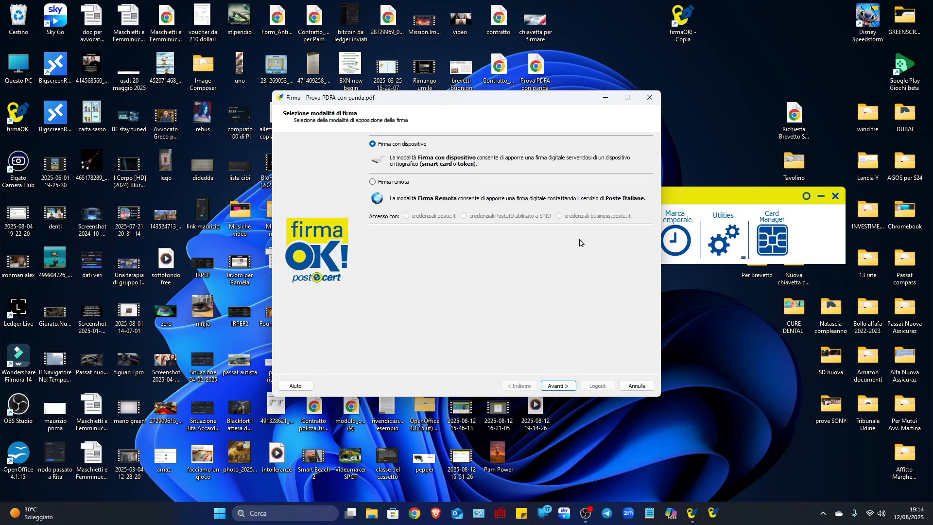
left_click_drag(502, 101, 476, 108)
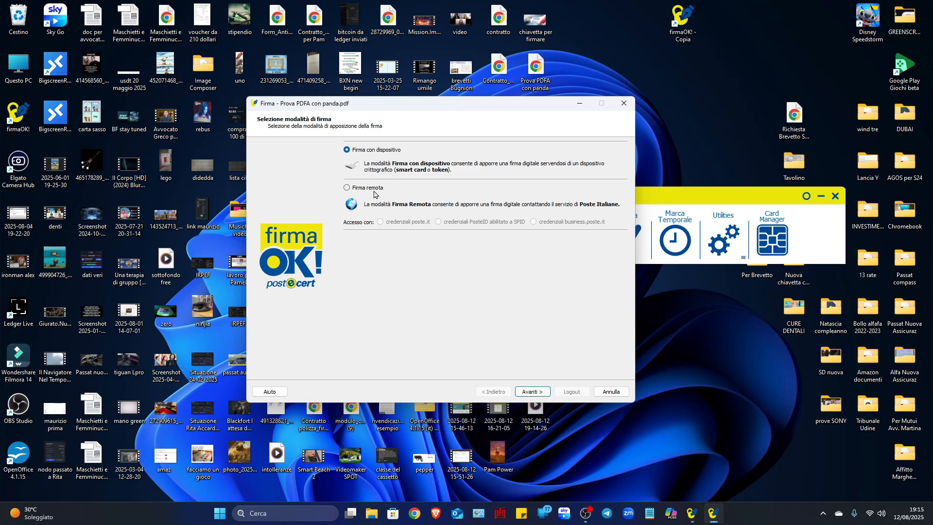
left_click(347, 189)
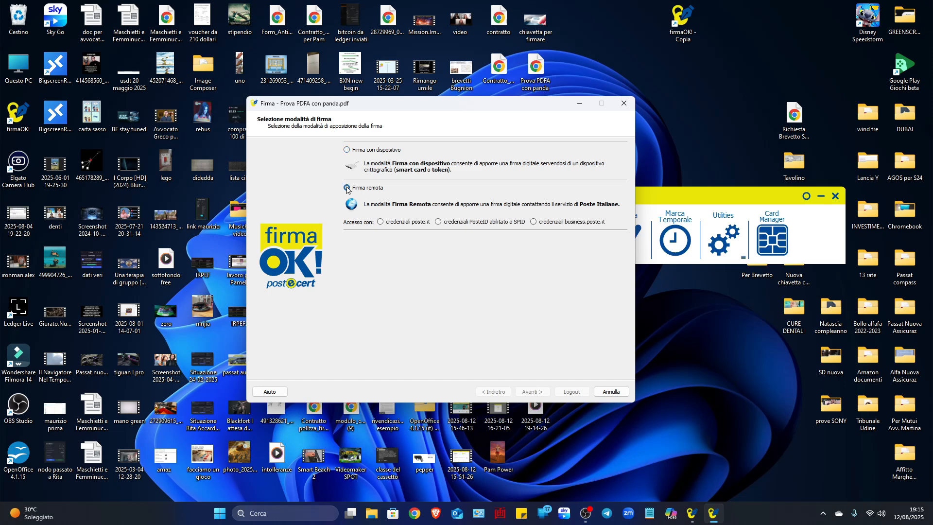
left_click(380, 223)
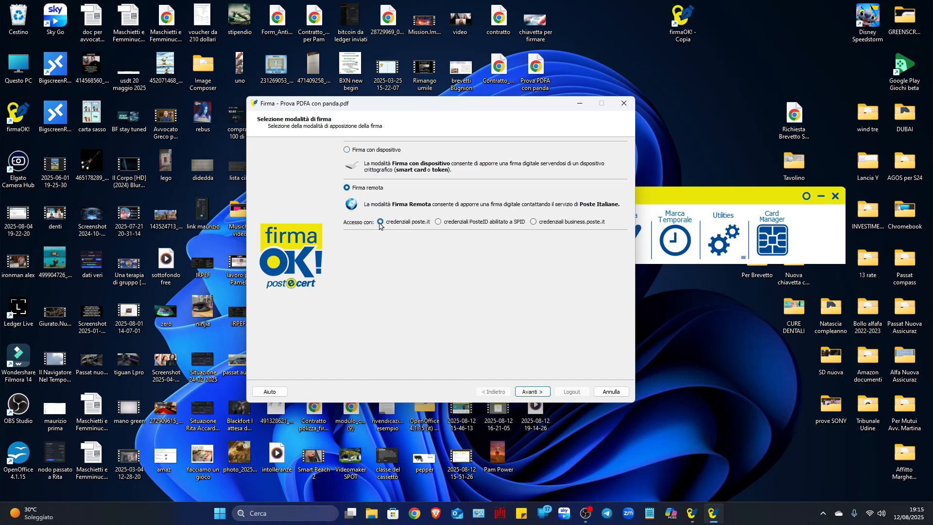
left_click(530, 393)
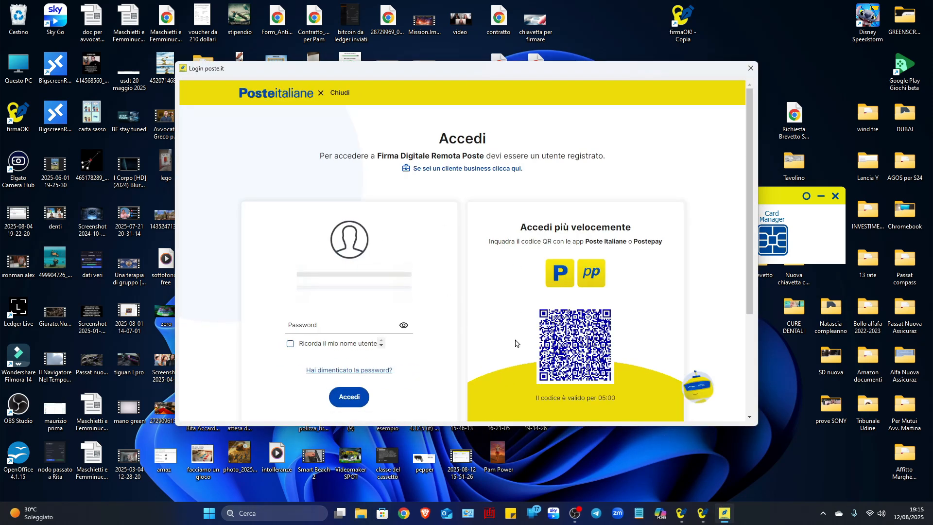
- Enter the account password on the poste.it login page, set the remember-username option, and log in
left_click(345, 326)
left_click(290, 345)
left_click(349, 399)
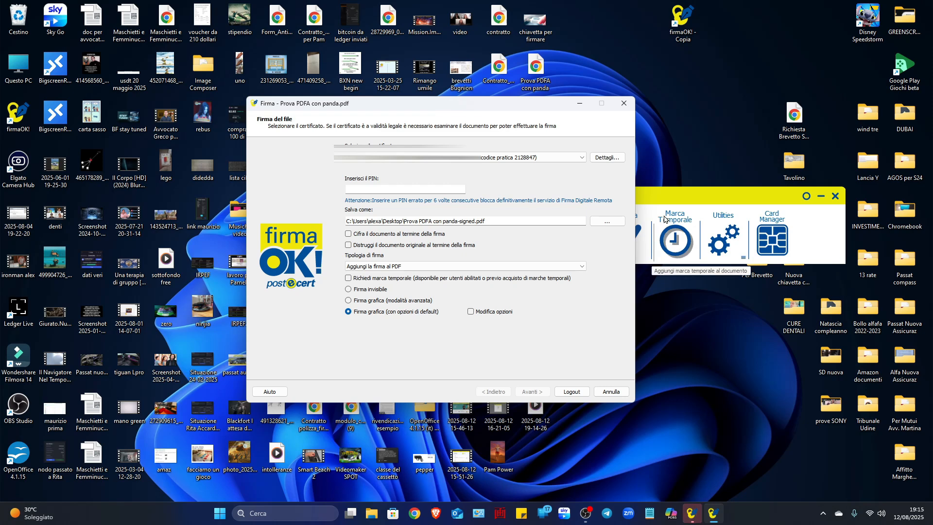
- Return to the signing window and enter the signature PIN
left_click(667, 197)
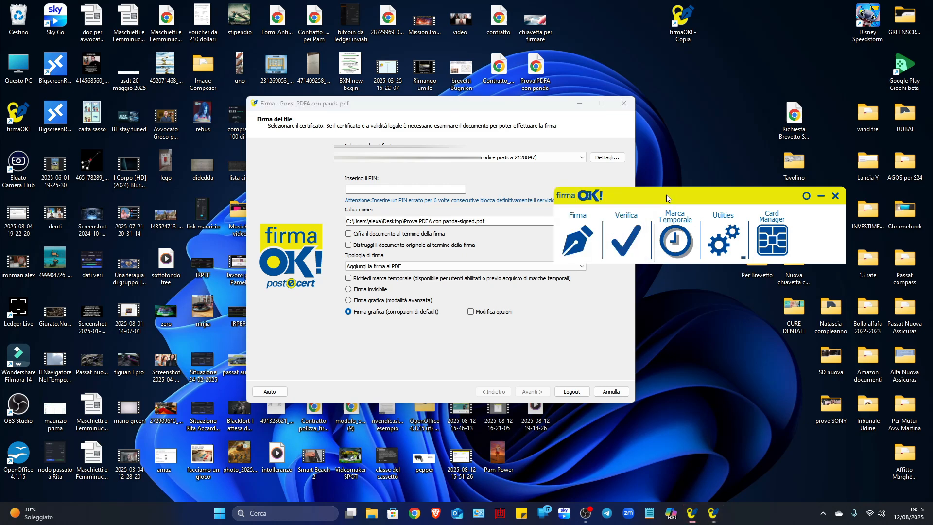
left_click(530, 104)
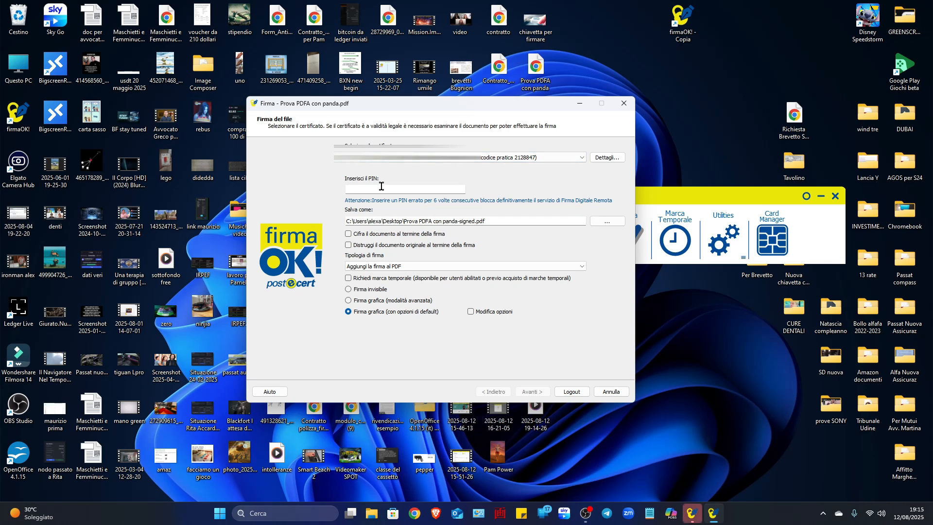
type("••••••••••")
- Check the output name of the signed file and examine the available signature types, keeping Aggiungi la firma al PDF
left_click_drag(458, 222, 475, 223)
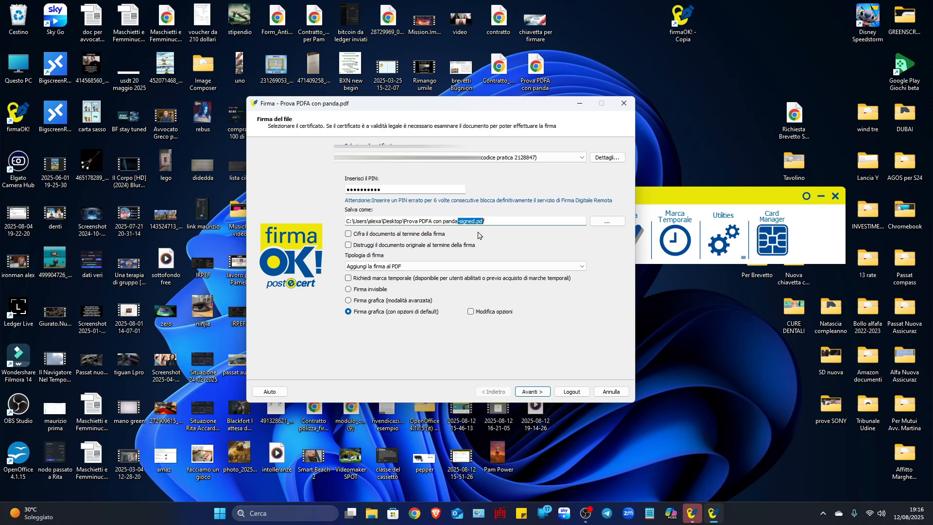
left_click(482, 221)
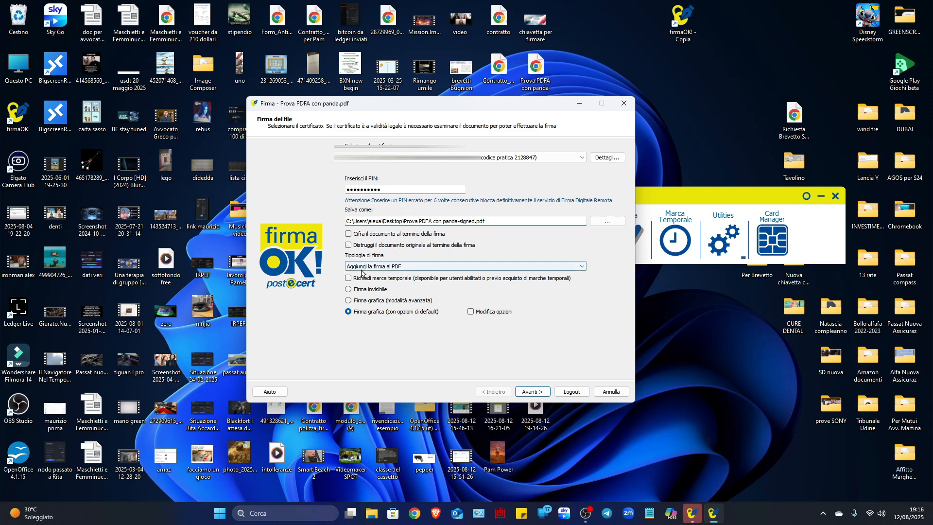
left_click(582, 270)
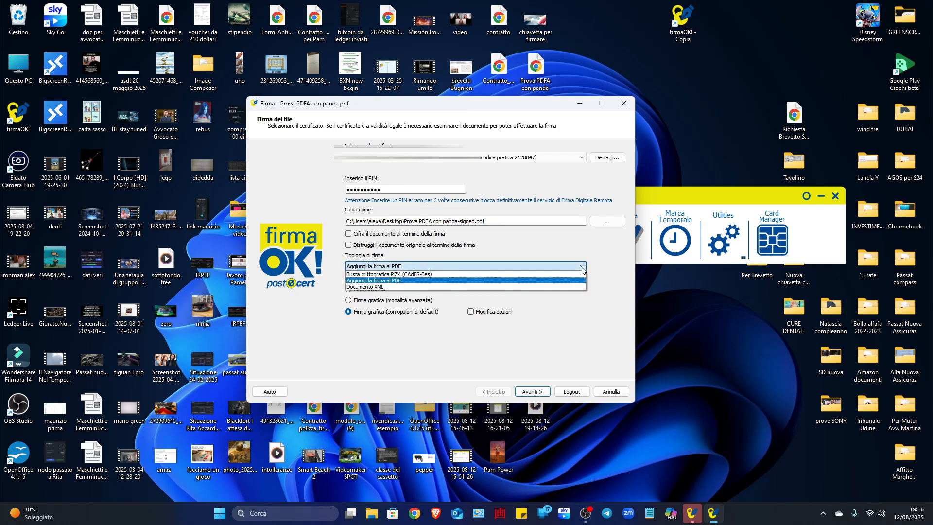
left_click(583, 271)
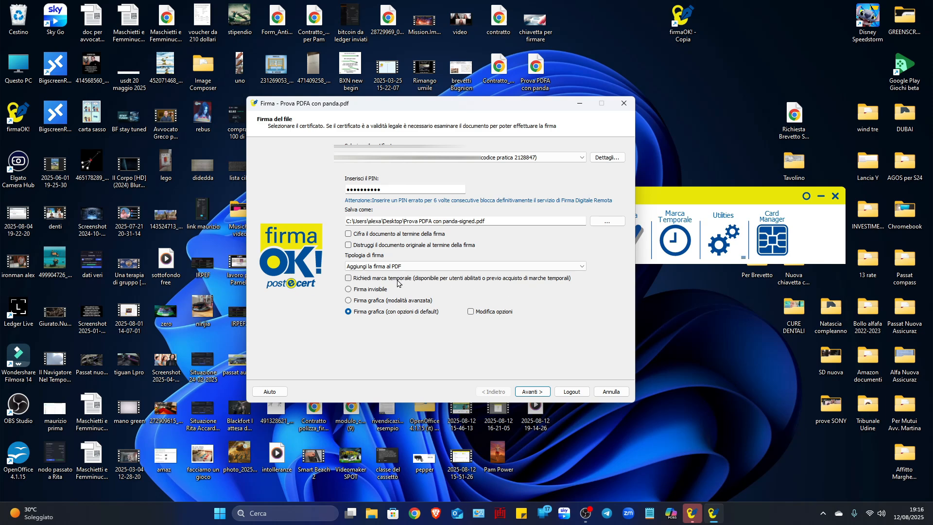
- Choose Firma grafica (modalità avanzata) as the signature appearance and continue to the document review
left_click(349, 301)
left_click(348, 312)
left_click(348, 301)
left_click(534, 391)
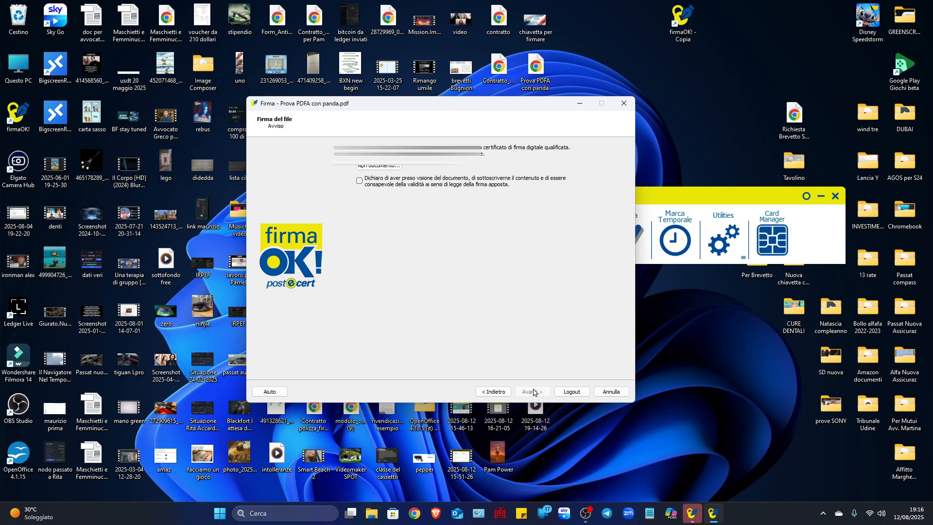
- Open and review the document to sign, close it, accept the declaration of having read it, and continue
left_click(380, 166)
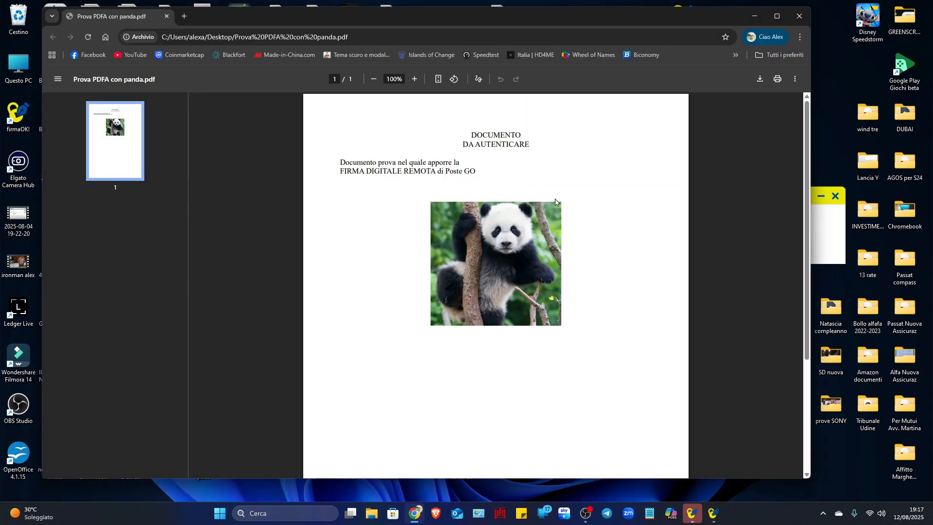
scroll(554, 200, "down", 3)
scroll(555, 200, "up", 3)
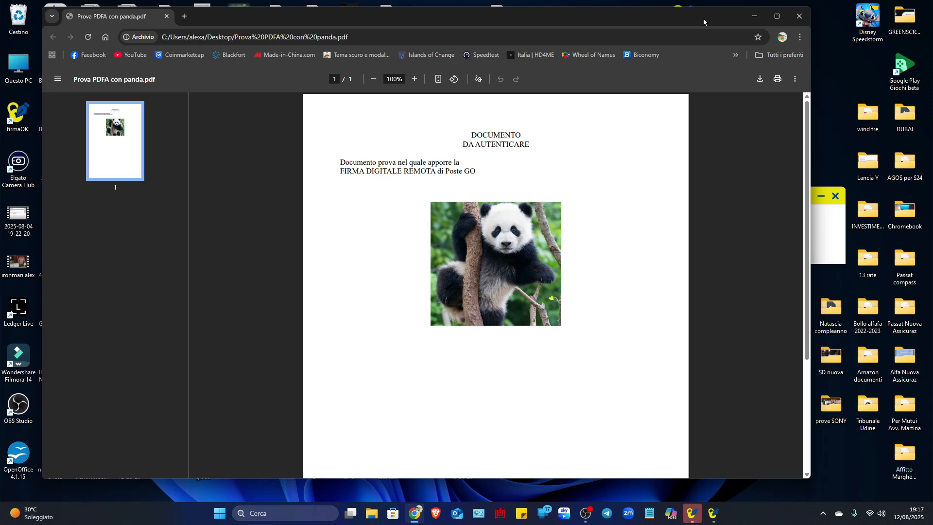
left_click(798, 23)
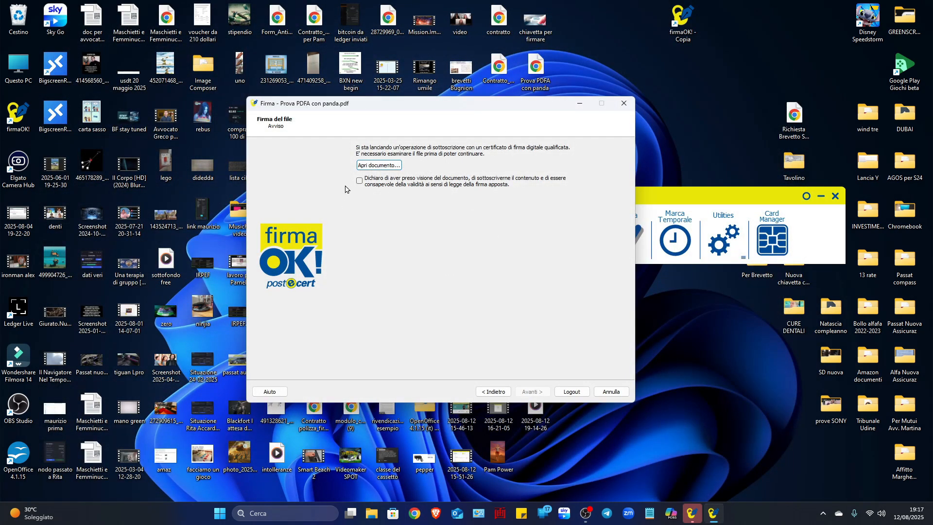
left_click(359, 181)
left_click(534, 391)
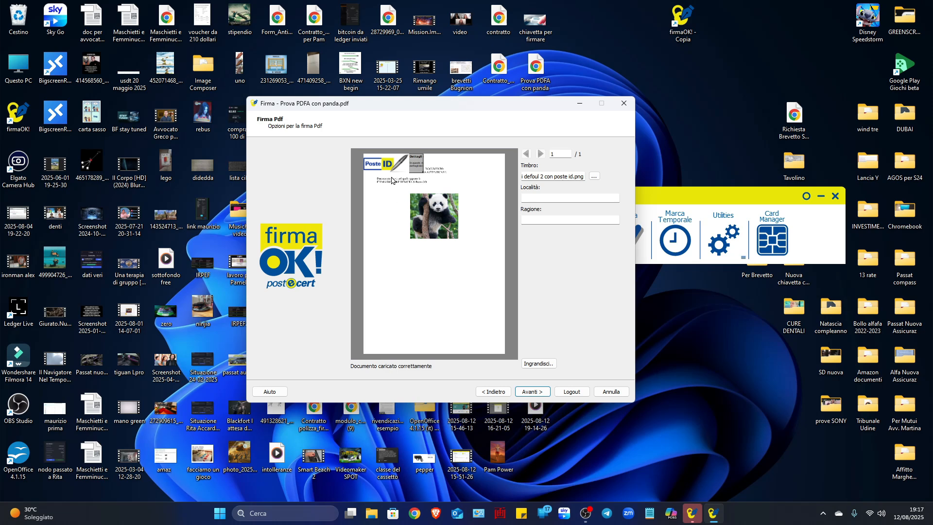
- Place the signature stamp below the panda picture and change its image to default from the stamps folder
mouse_move(393, 166)
left_mouse_down()
mouse_move(448, 274)
mouse_move(466, 242)
mouse_move(435, 278)
mouse_move(445, 275)
left_mouse_up()
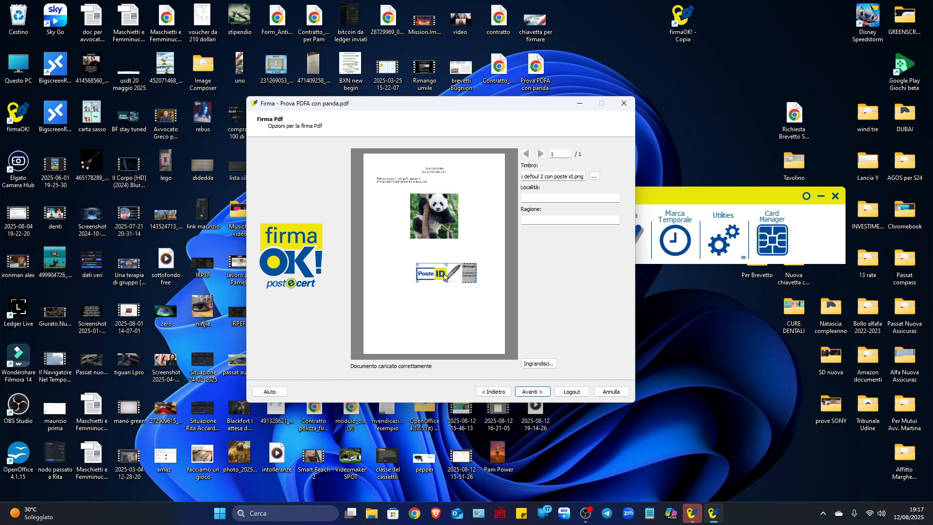
left_click_drag(447, 276, 443, 275)
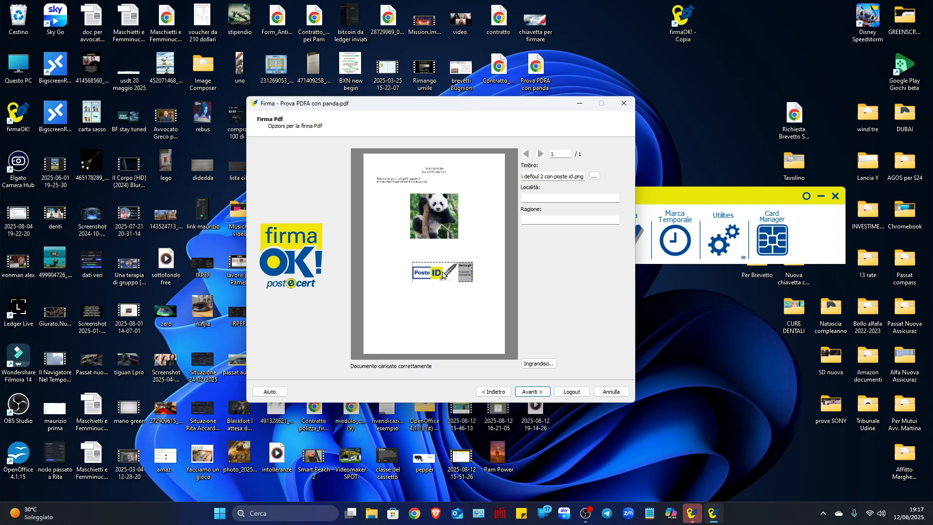
left_click(594, 176)
left_click(352, 200)
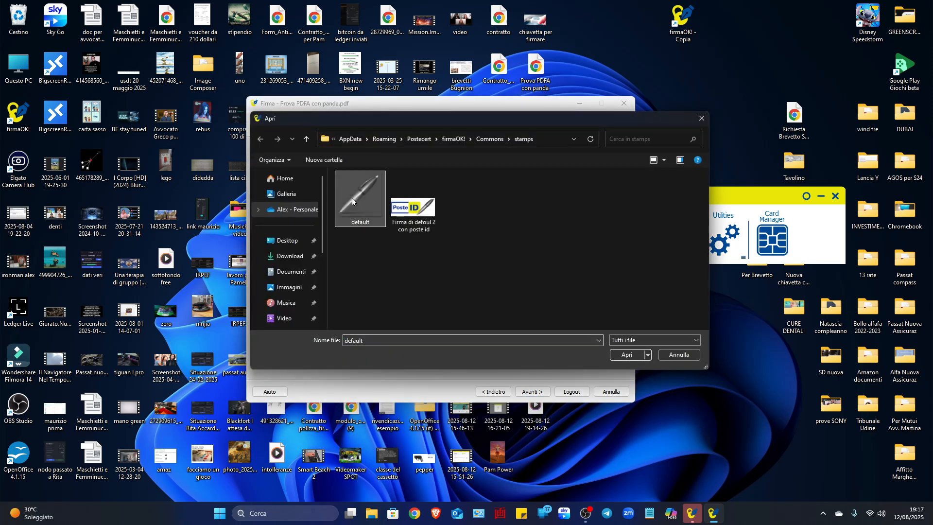
left_click(626, 354)
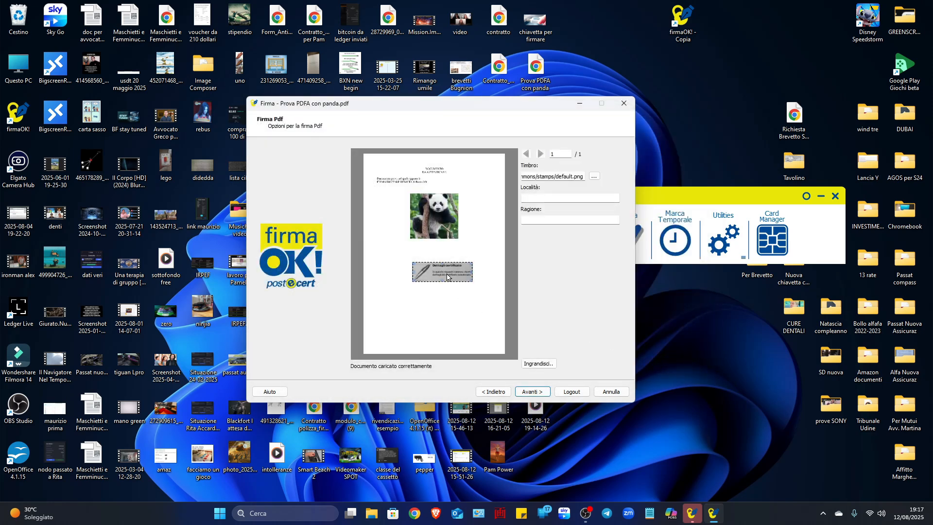
- Move the stamp to the page's upper-right corner, fine-tune its position in the enlarged preview, and start signing
mouse_move(414, 274)
left_mouse_down()
mouse_move(473, 178)
mouse_move(469, 168)
mouse_move(441, 274)
mouse_move(498, 293)
mouse_move(463, 278)
mouse_move(474, 165)
left_mouse_up()
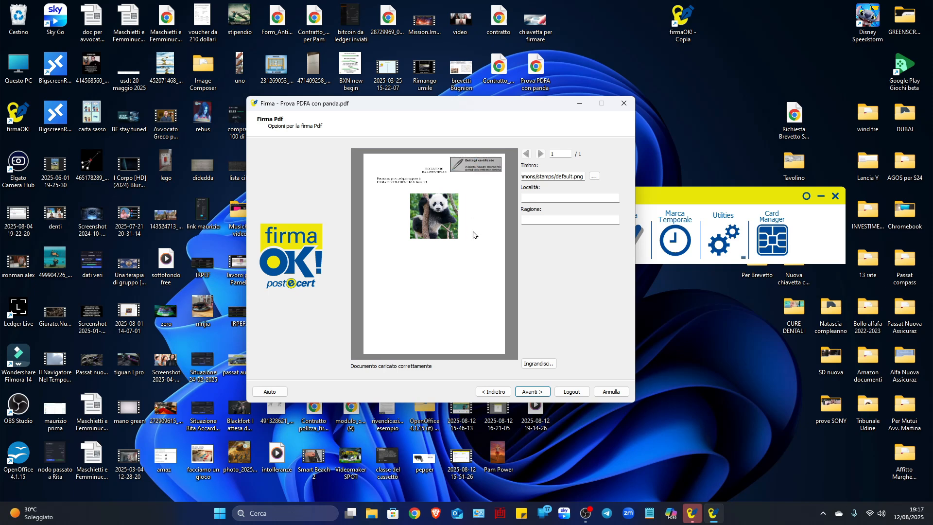
left_click(538, 365)
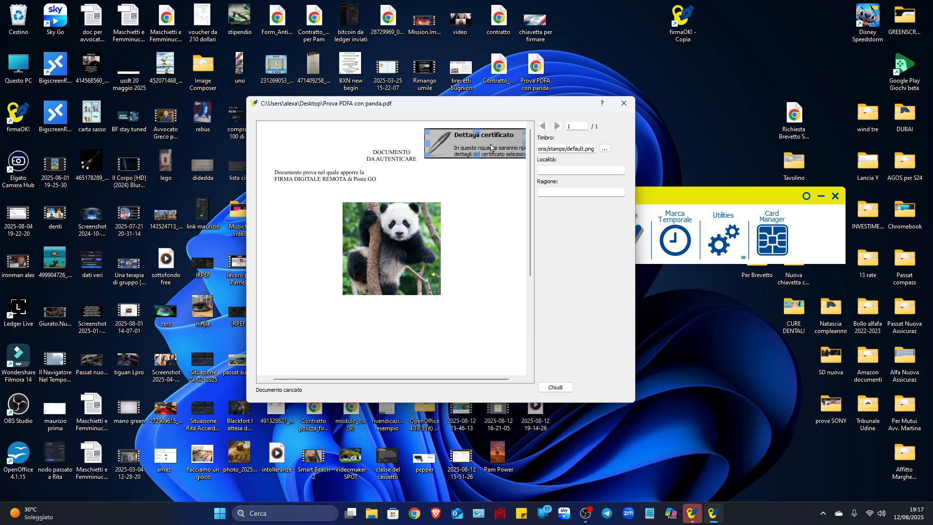
left_click_drag(426, 146, 419, 146)
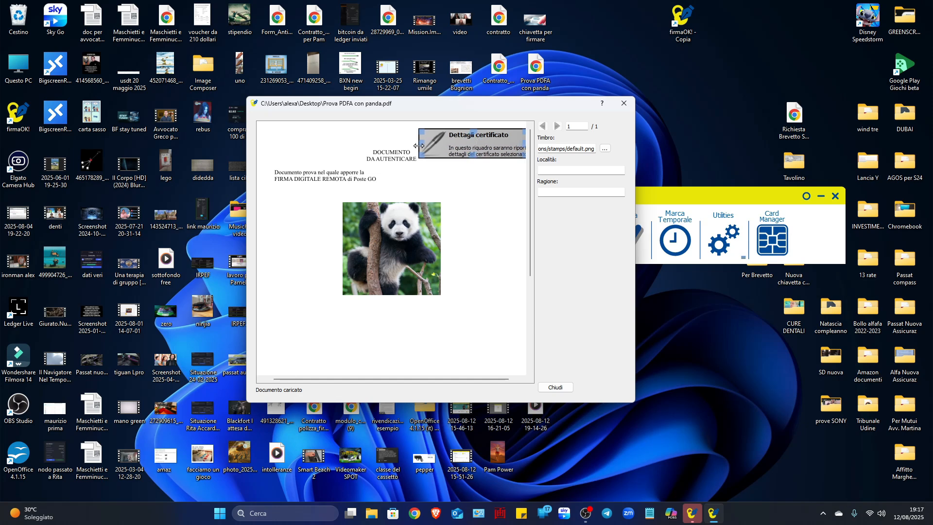
left_click(555, 388)
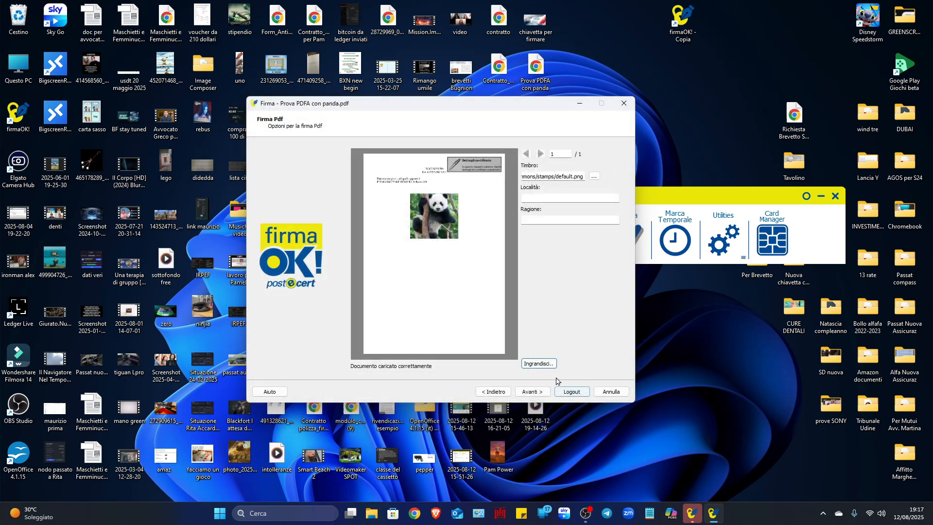
left_click(533, 391)
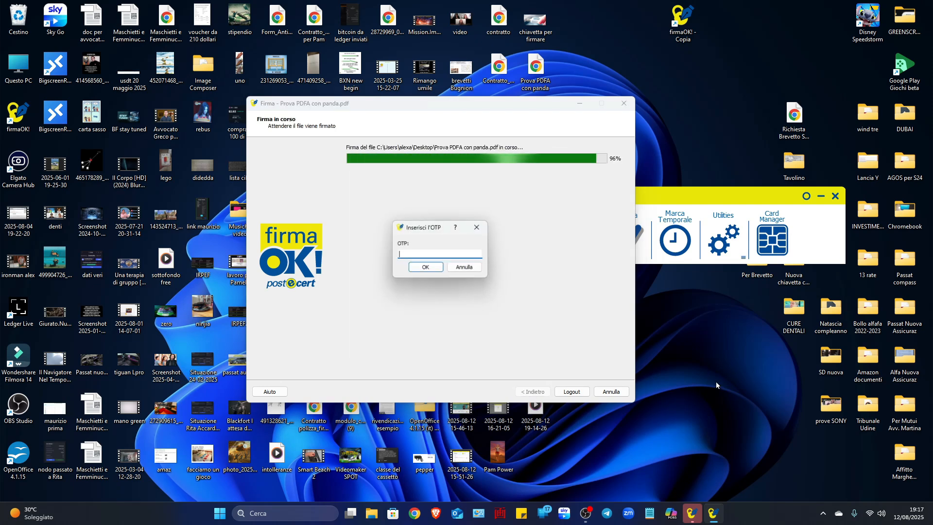
- Enter the OTP code to authorise the signature, confirm it, and finish the signing operation
left_click(404, 252)
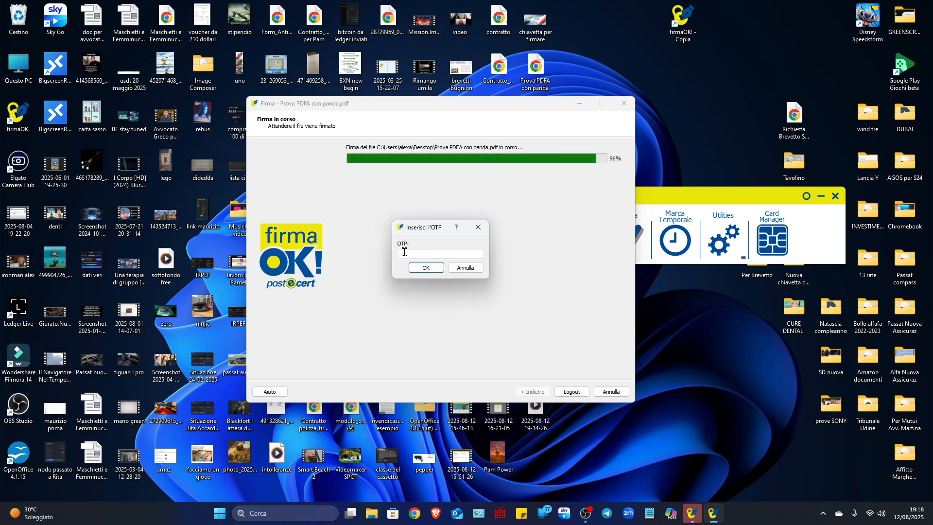
type("●●")
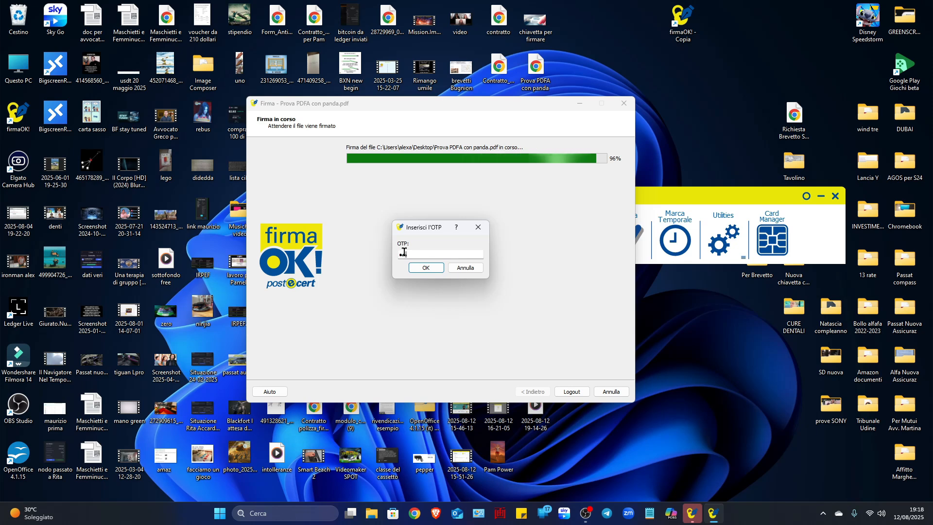
type("●●●●")
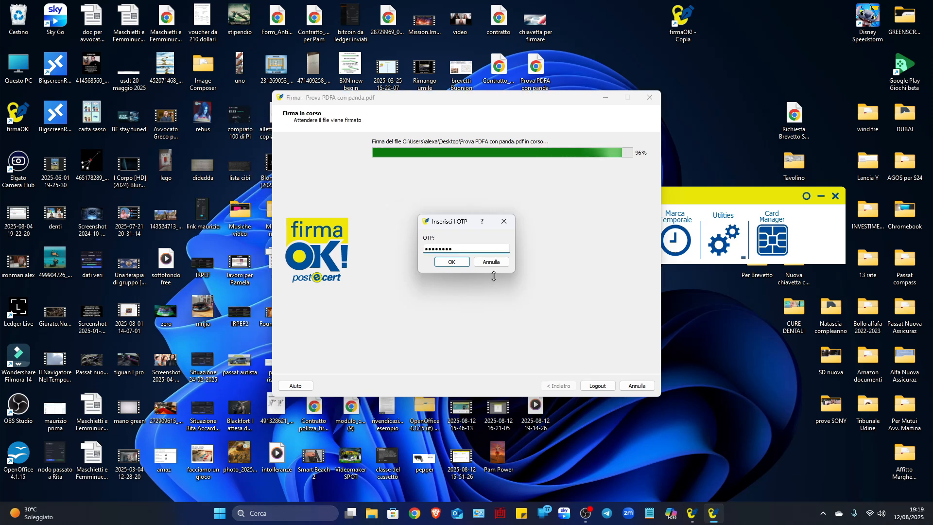
left_click(449, 263)
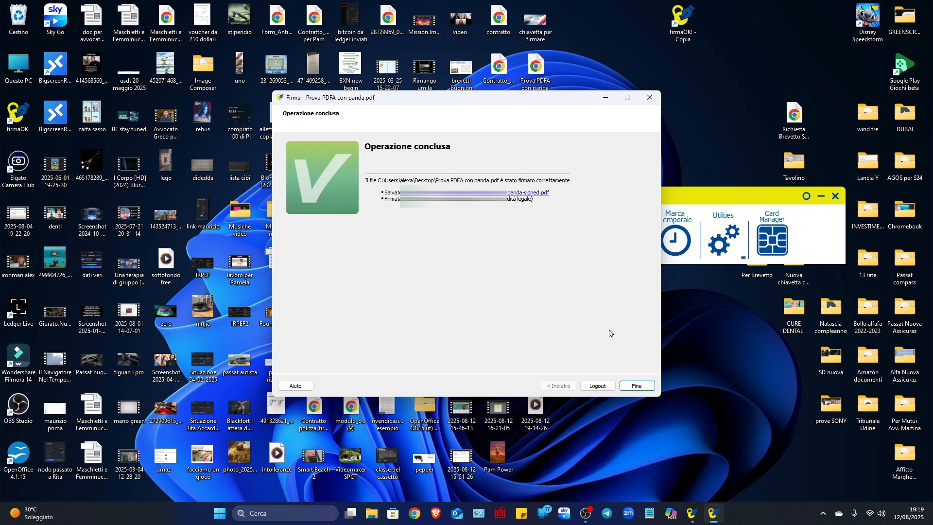
left_click(629, 387)
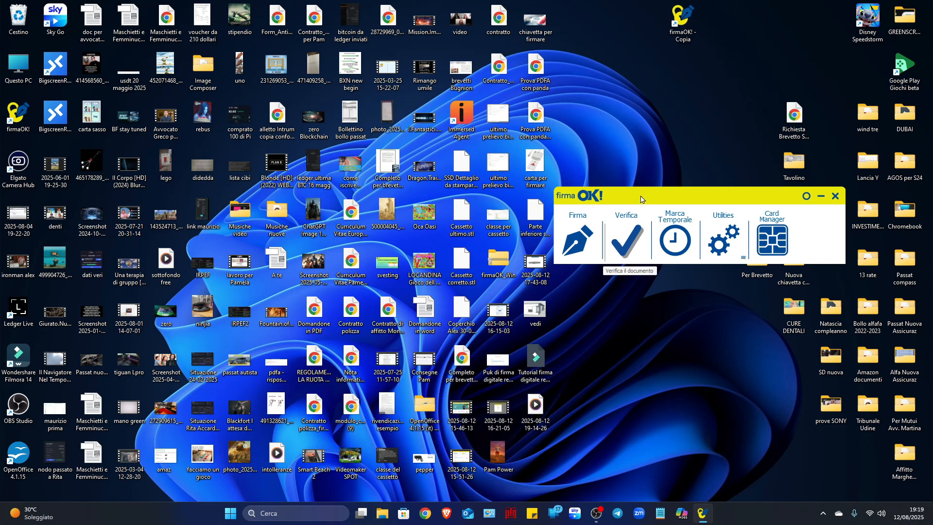
- Open the signed Prova PDFA con panda-signed.pdf from the desktop, examine the applied signature, and close it
left_click_drag(641, 199, 650, 196)
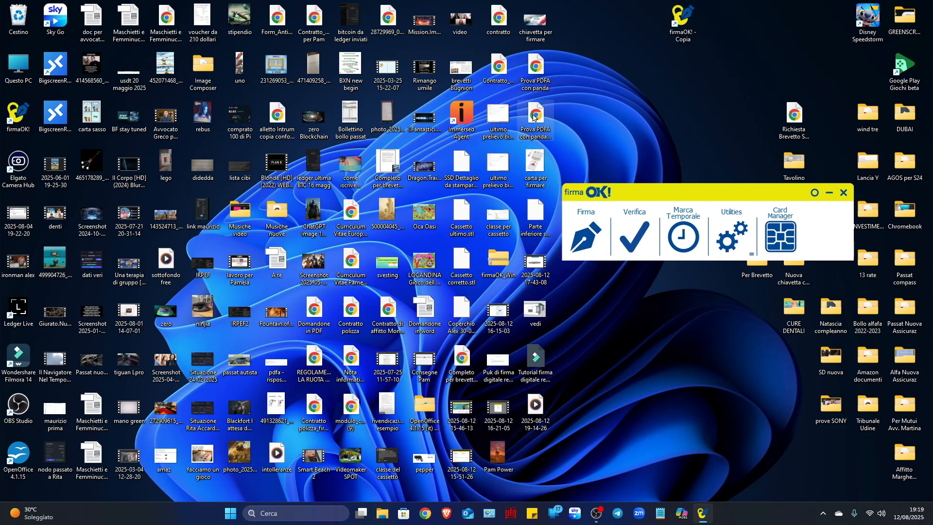
left_click(534, 116)
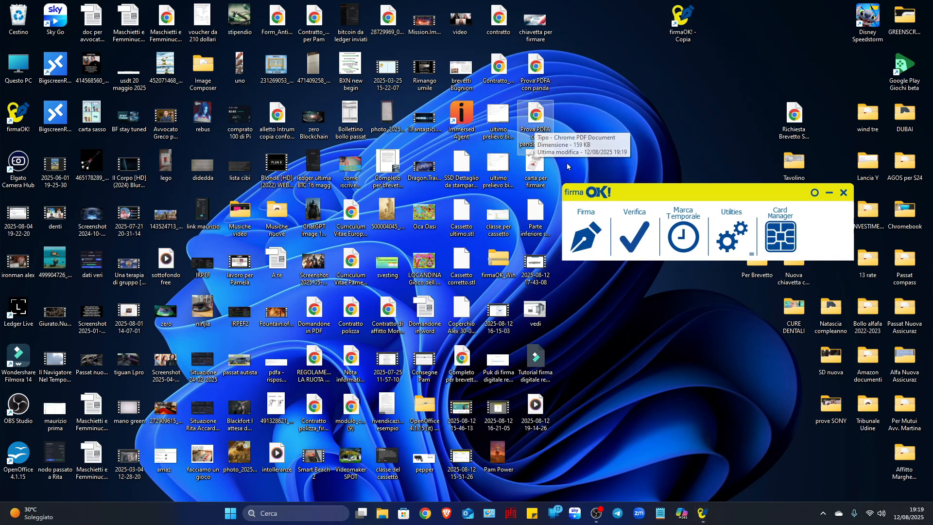
double_click(534, 116)
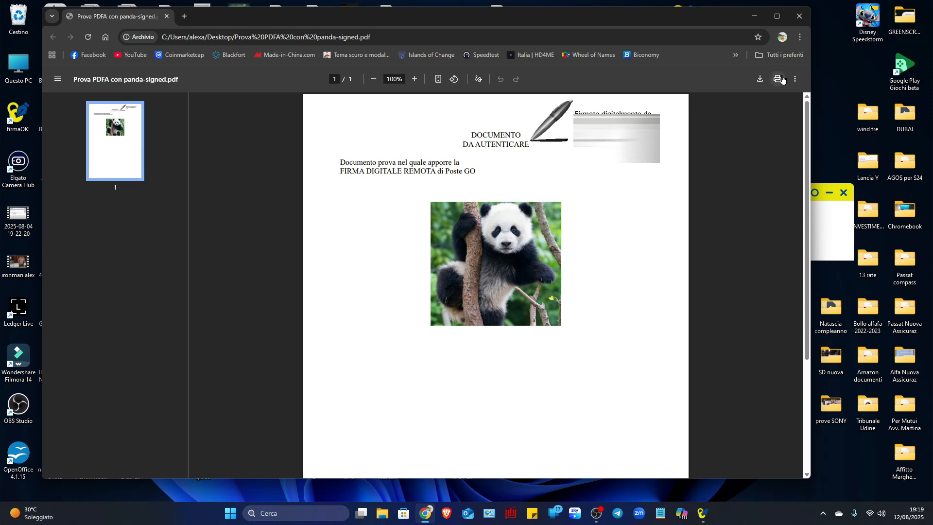
left_click(800, 16)
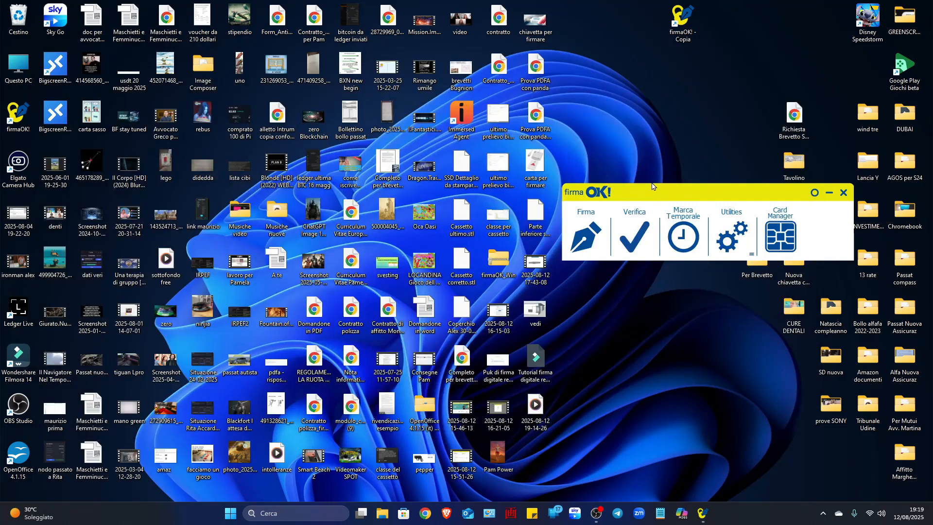
- Verify Prova PDFA con panda-signed.pdf with firmaOK!'s Verifica function, examine the signatory details, and close the report
left_click_drag(653, 192, 674, 178)
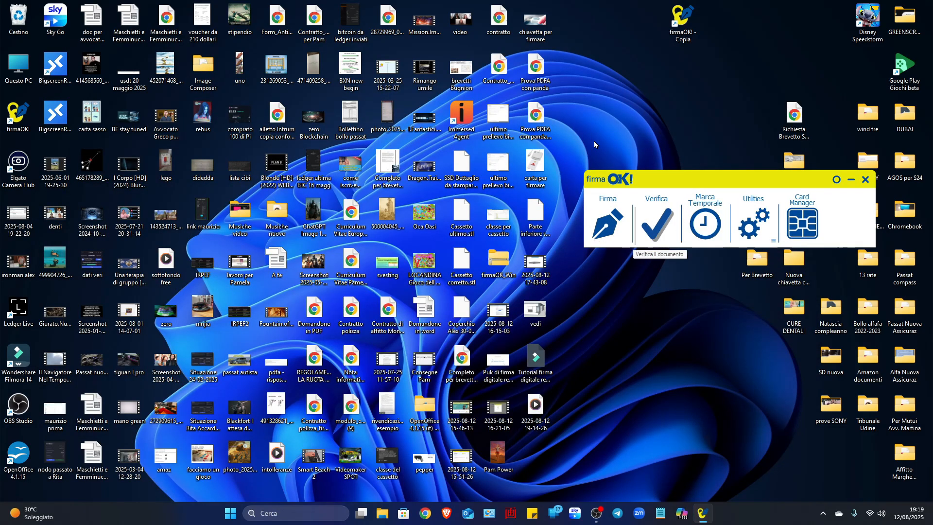
left_click_drag(535, 118, 658, 230)
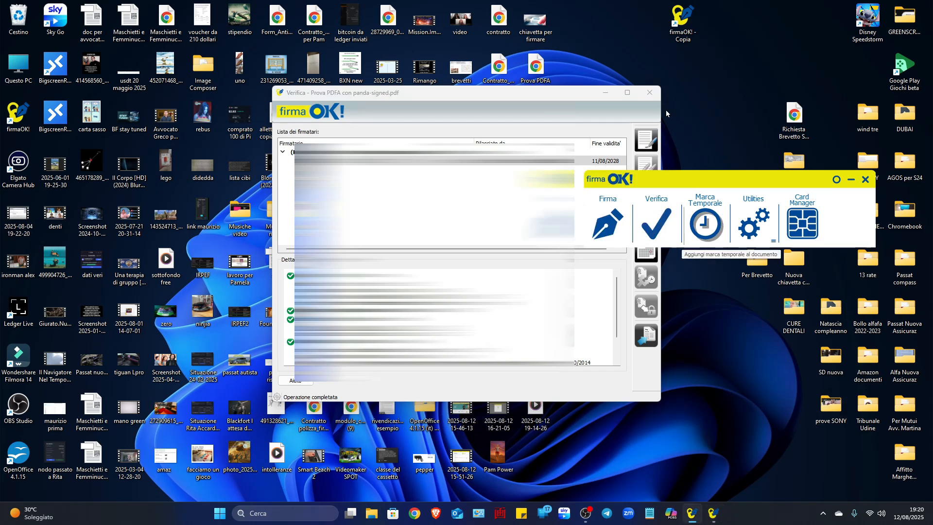
left_click(649, 93)
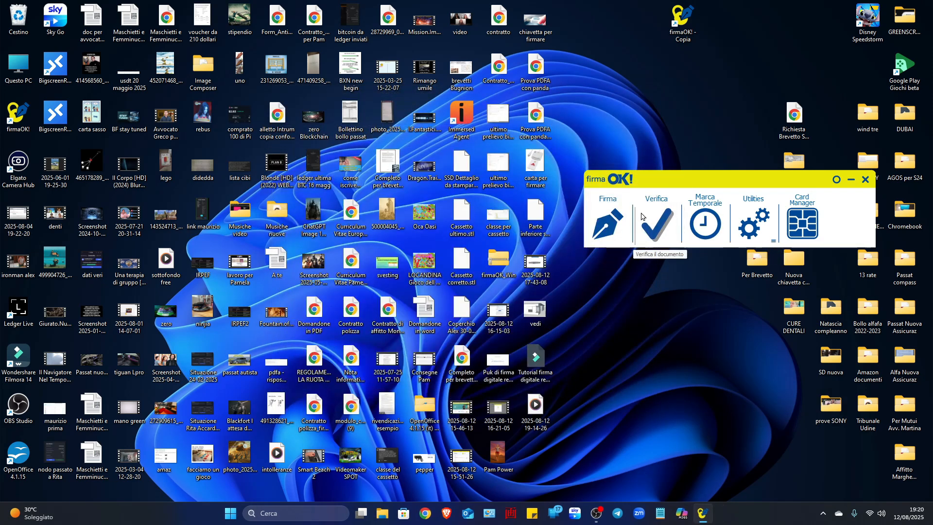